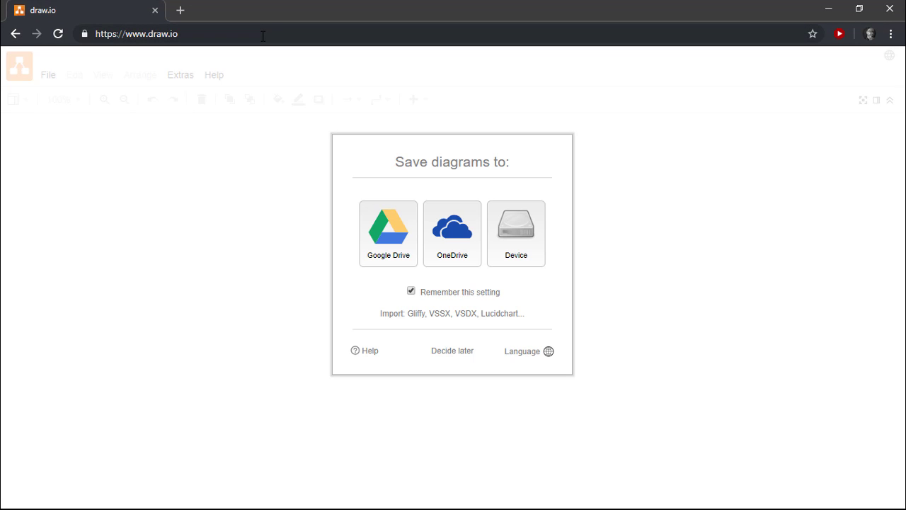
- Defer the storage choice and open the Entity Relation shape library in place of the General shapes
click(452, 351)
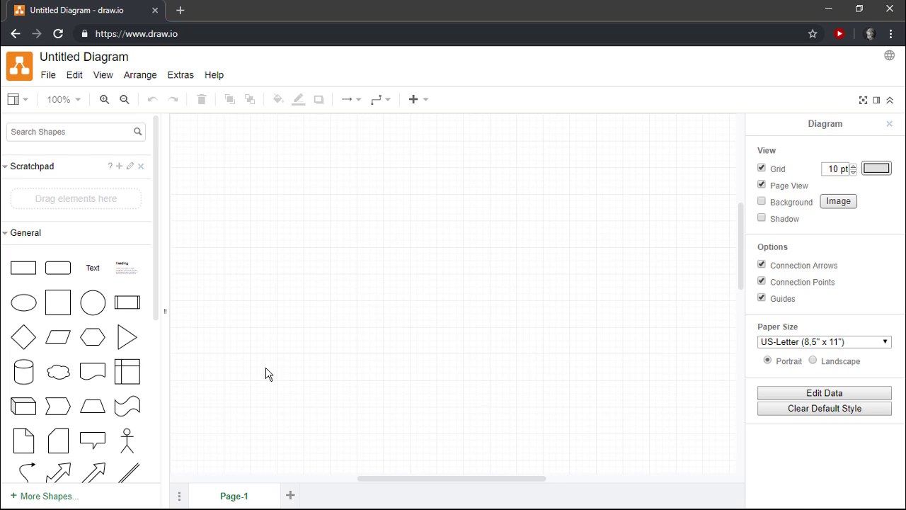
click(47, 235)
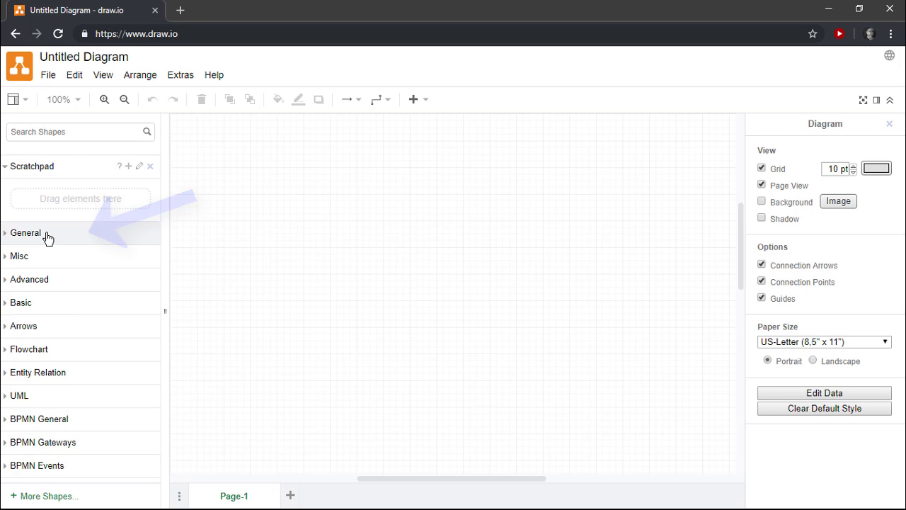
click(77, 378)
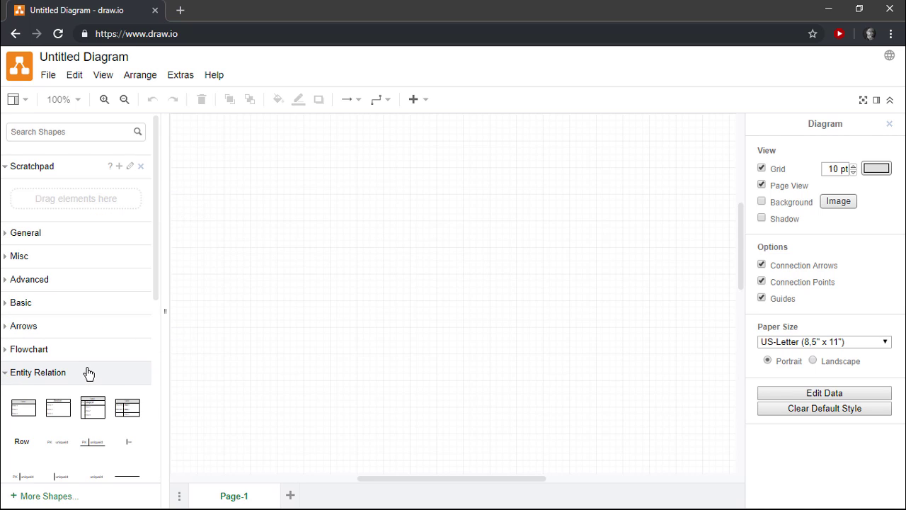
scroll(89, 374, down, 2)
scroll(91, 371, down, 1)
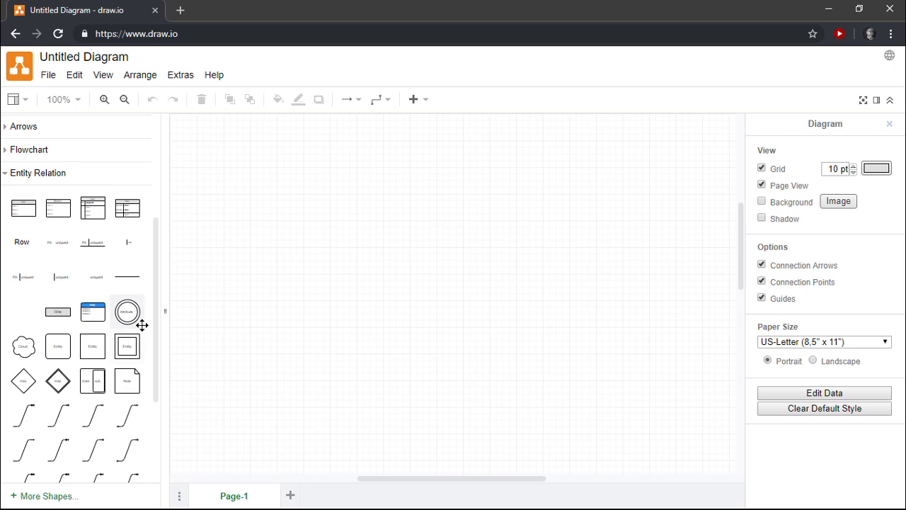
drag(156, 321, 155, 351)
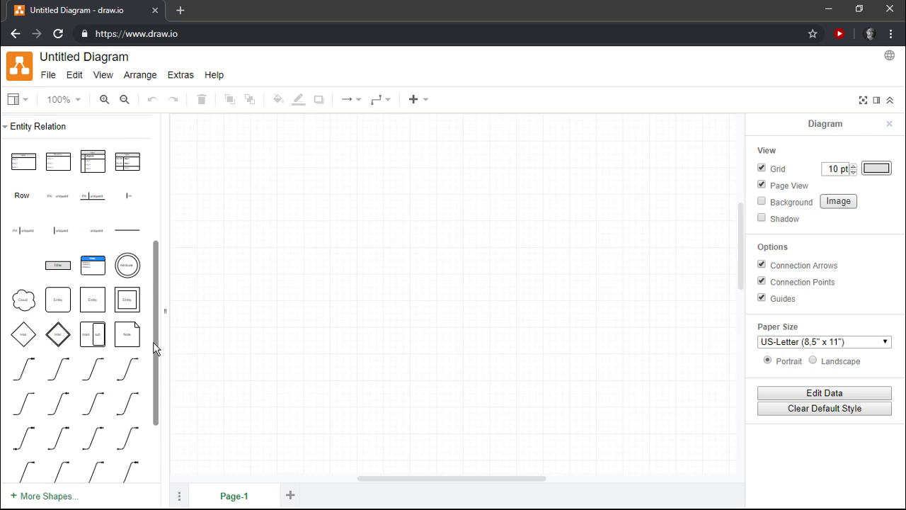
drag(155, 344, 153, 347)
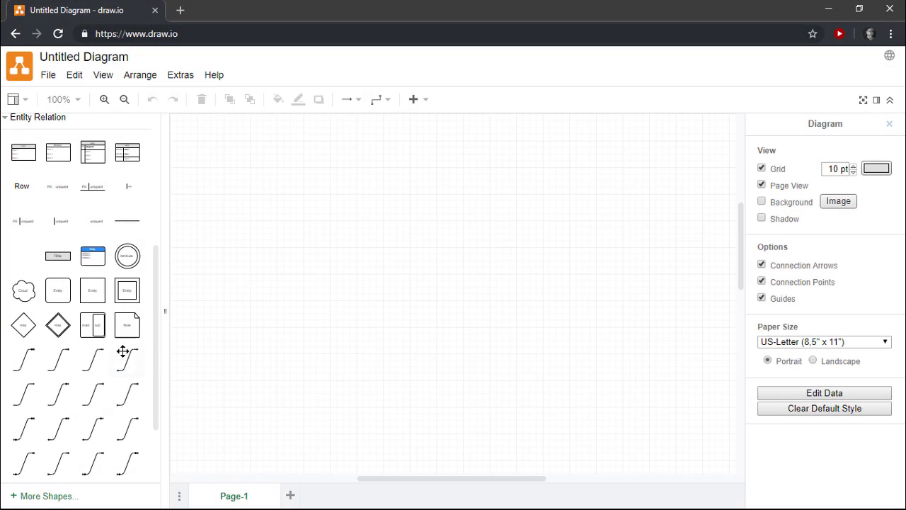
mouse_move(99, 356)
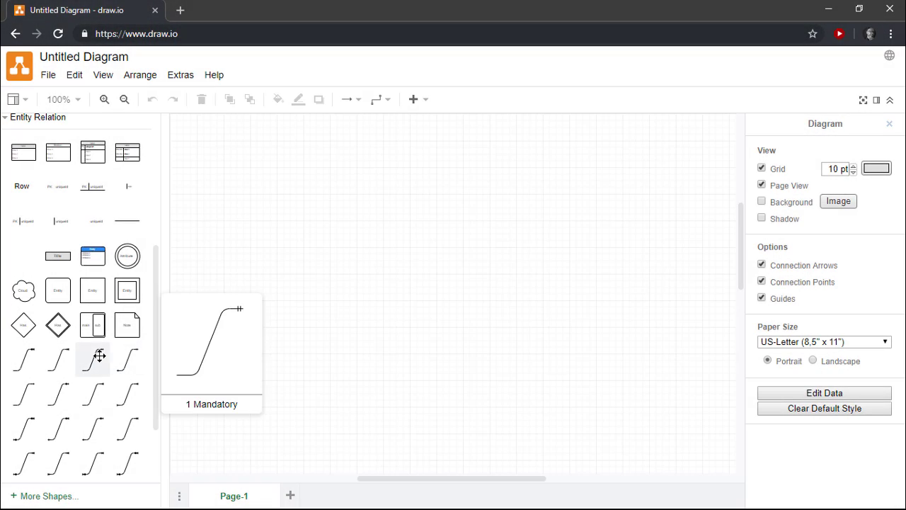
mouse_move(60, 361)
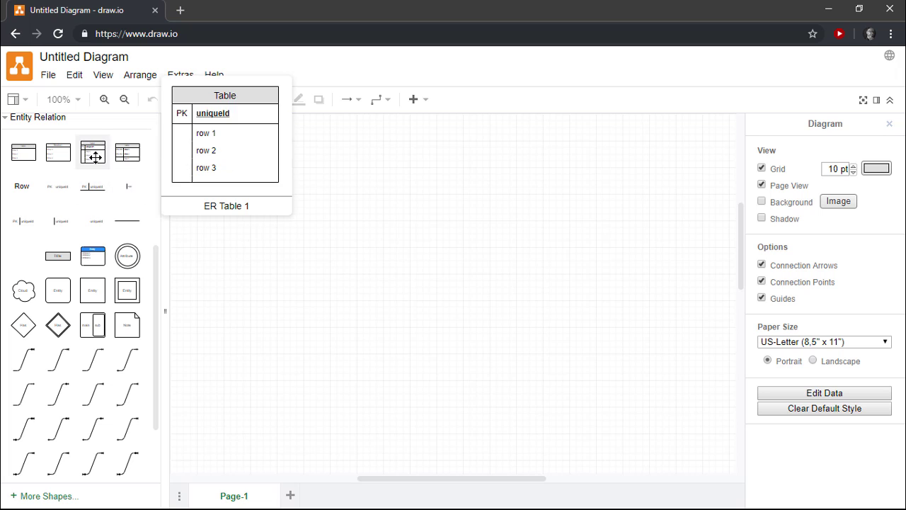
- Place two ER Table 1 shapes one above the other, a PK,FK1/PK,FK2 table beside the upper one, and another ER Table 1 beyond it
drag(103, 160, 226, 179)
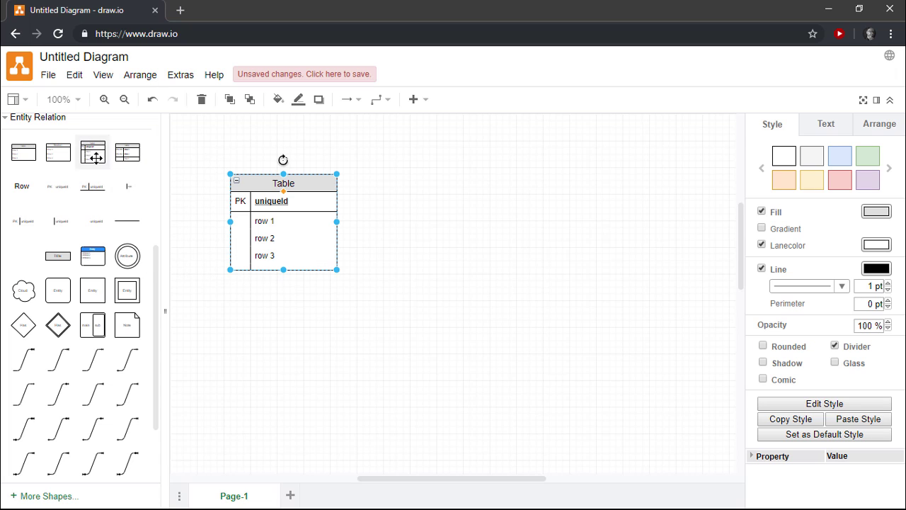
drag(92, 152, 232, 318)
mouse_move(126, 157)
drag(126, 157, 433, 179)
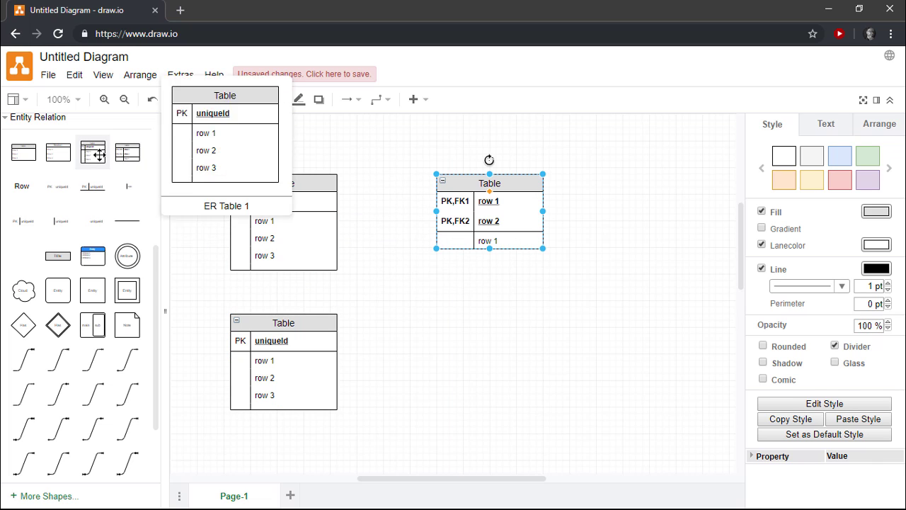
drag(102, 153, 623, 176)
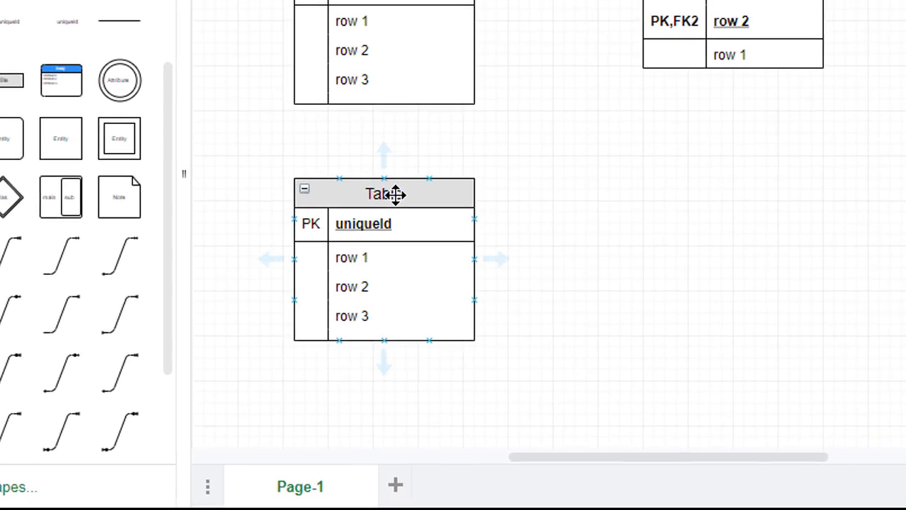
- Title the lower table in the stacked pair Department
double_click(291, 323)
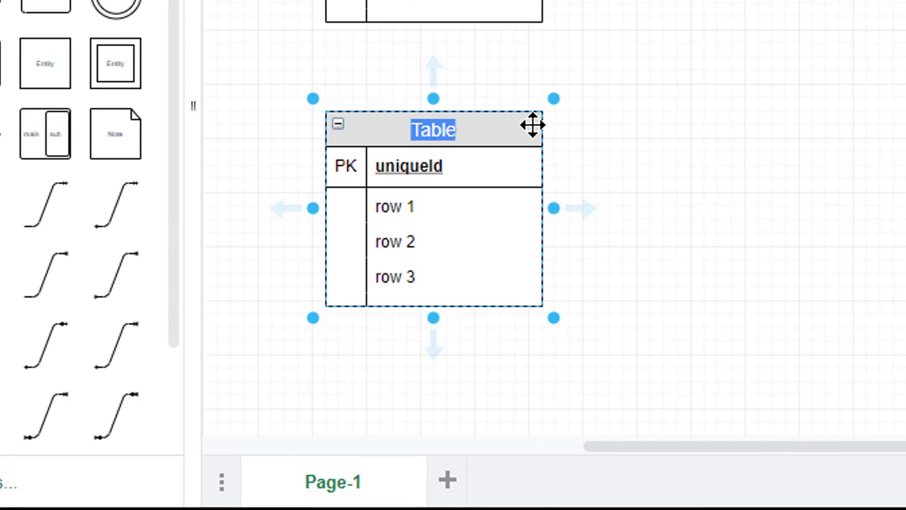
text(Depart)
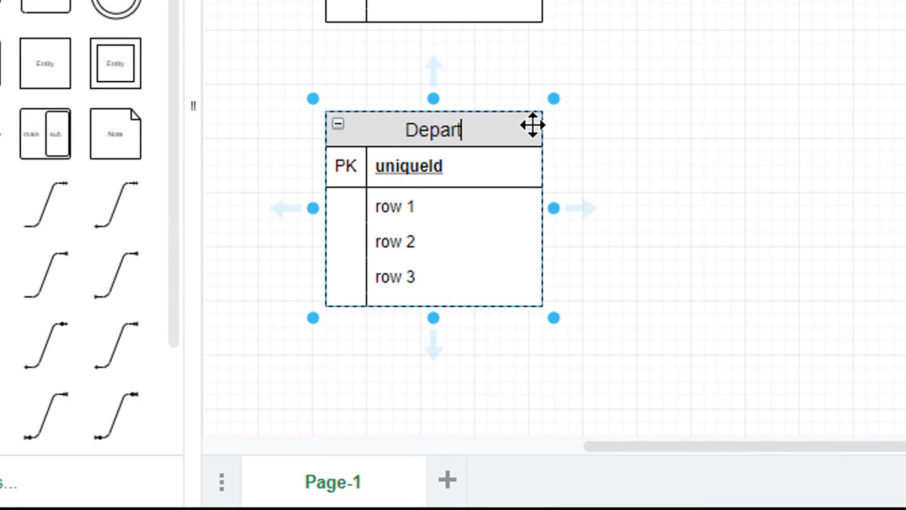
text(ment)
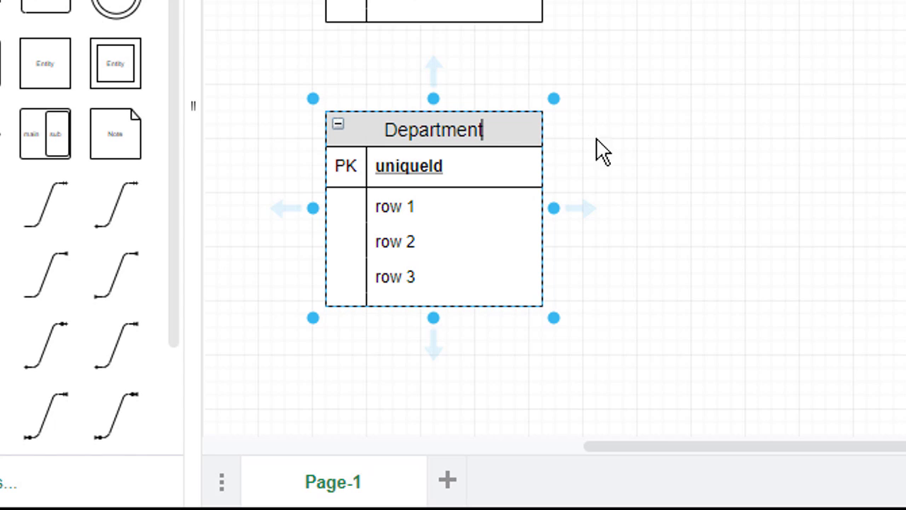
click(611, 154)
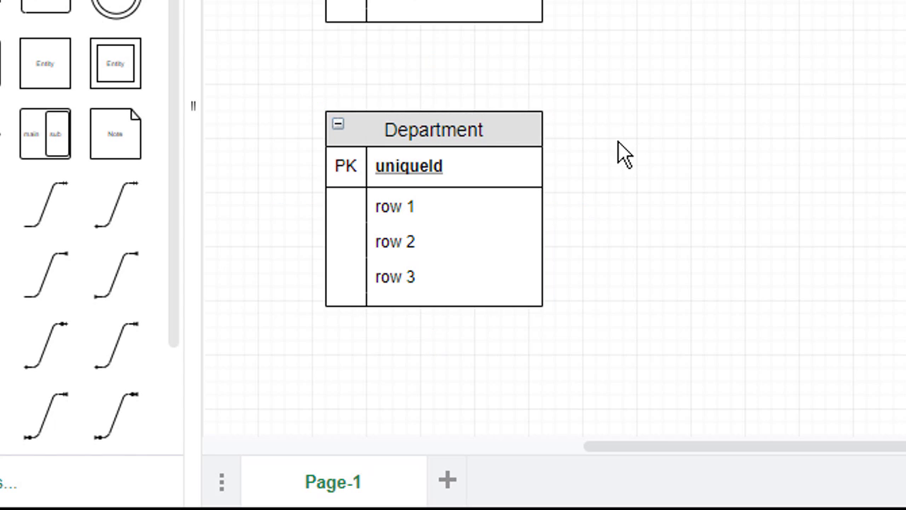
- Name the Department table's primary key field deptId and make its PK label bold
click(420, 170)
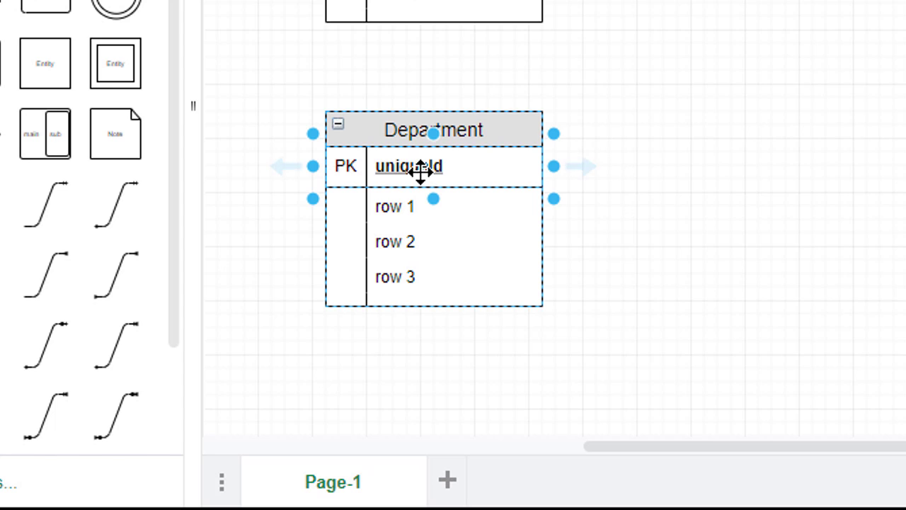
double_click(422, 174)
text(dept)
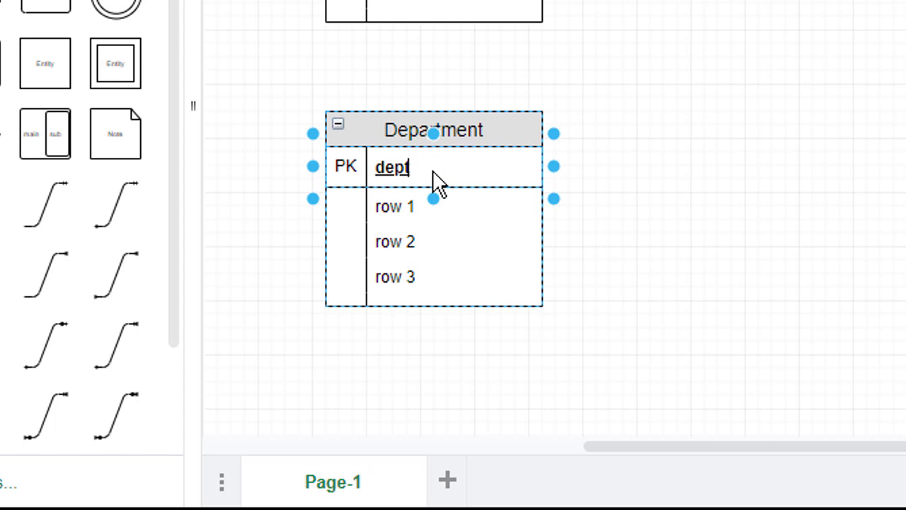
text(Id)
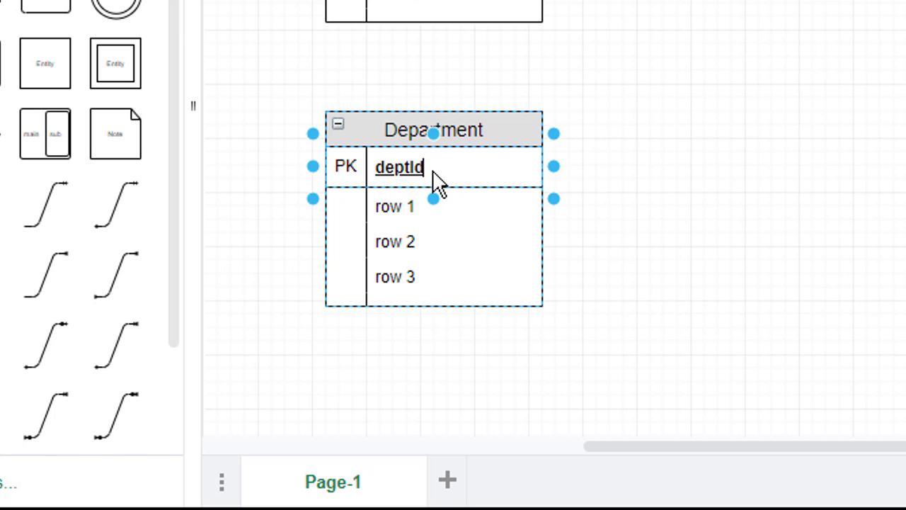
click(346, 168)
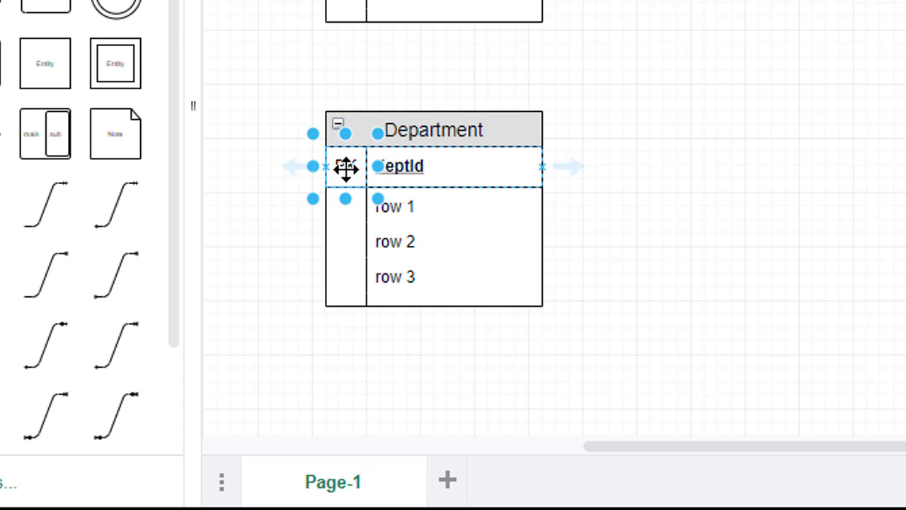
click(610, 248)
- Rename row 1 of the Department table to name and row 2 to phone
double_click(410, 208)
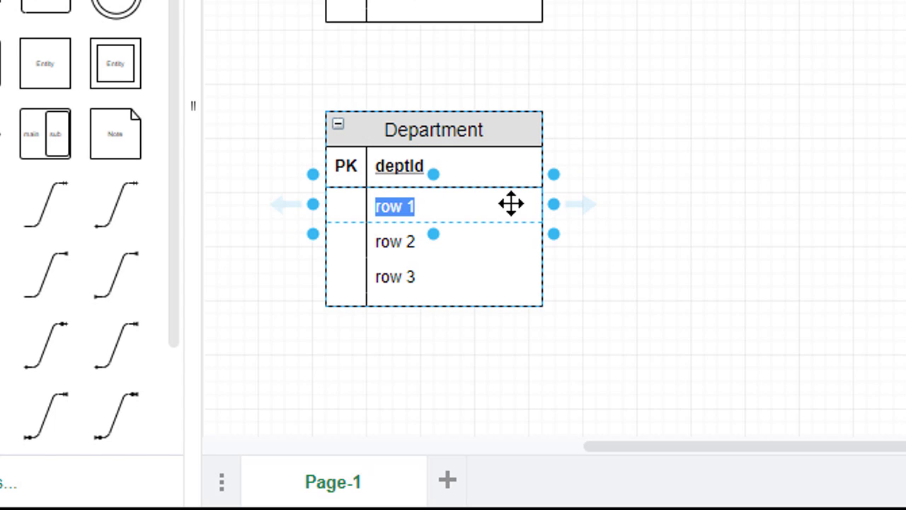
text(name)
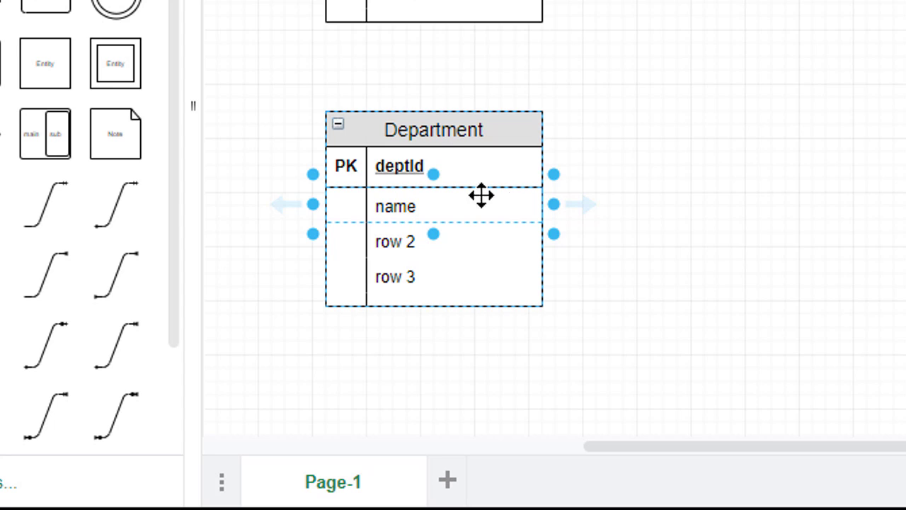
click(405, 242)
double_click(407, 241)
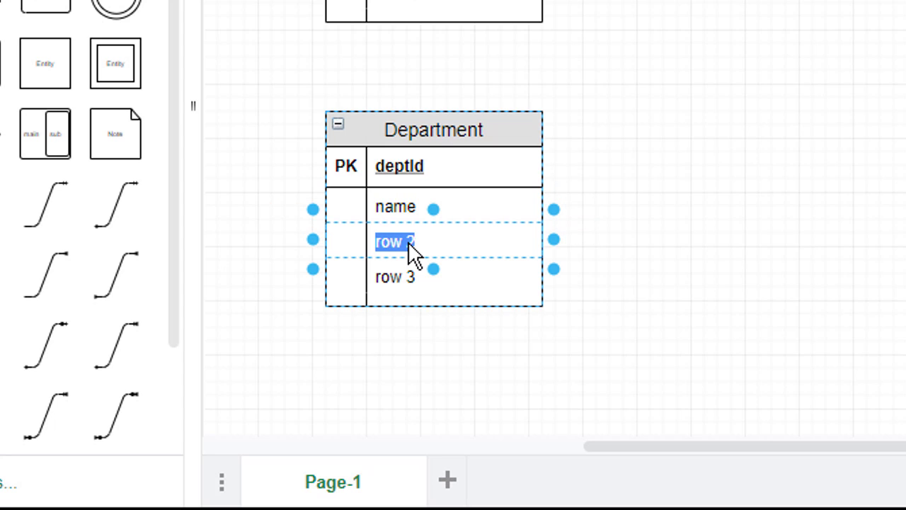
text(phone)
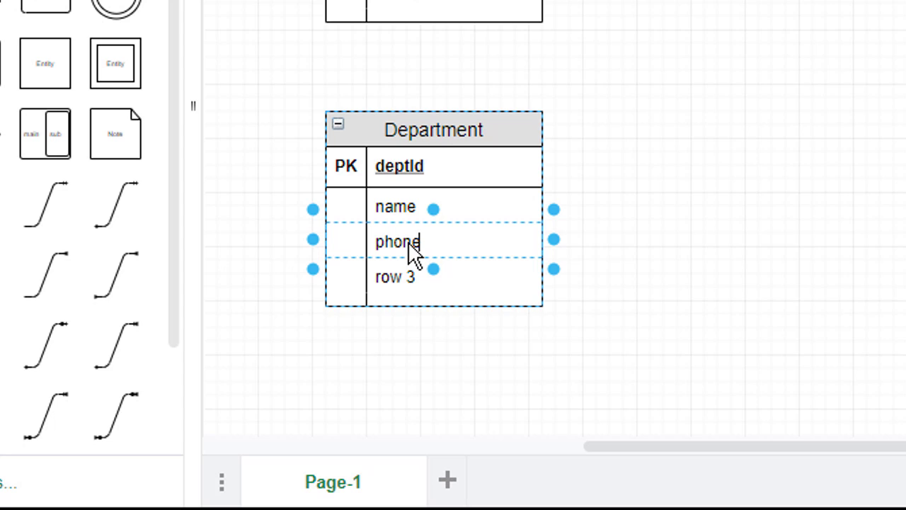
click(622, 251)
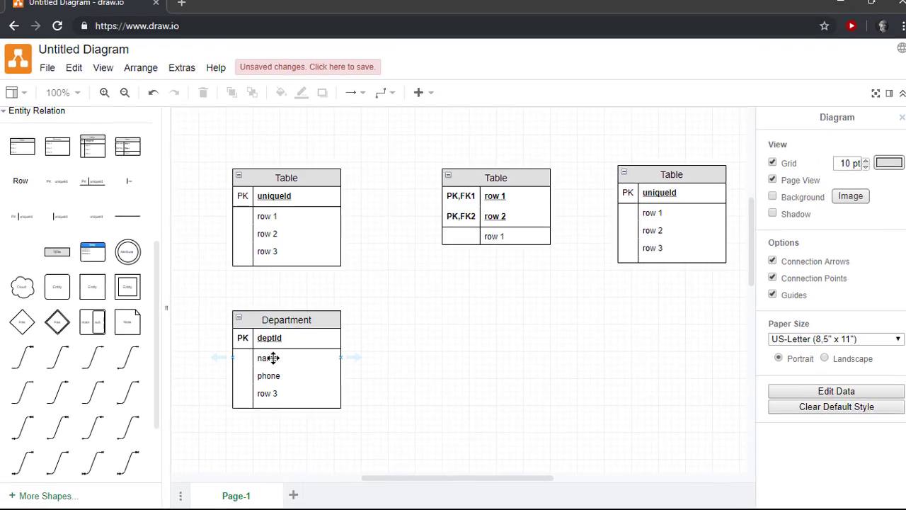
- Make the name and phone rows of the Department table bold
click(273, 358)
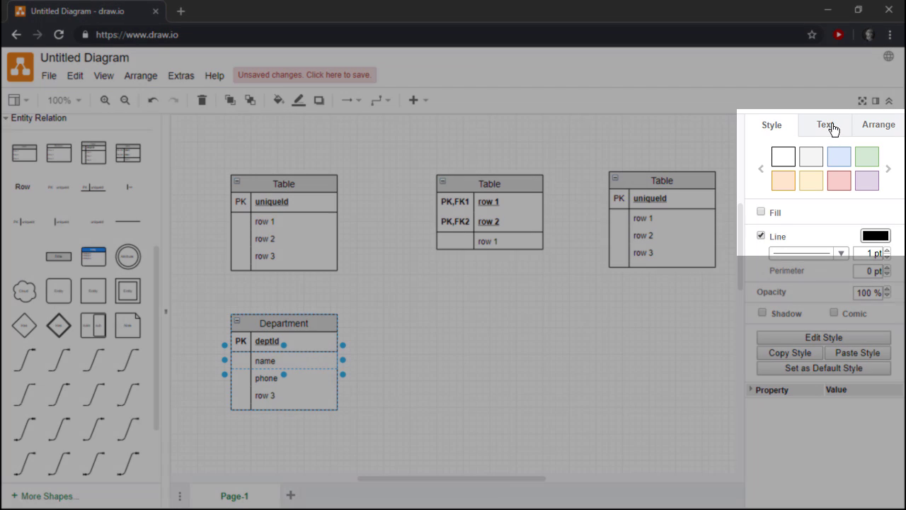
click(828, 127)
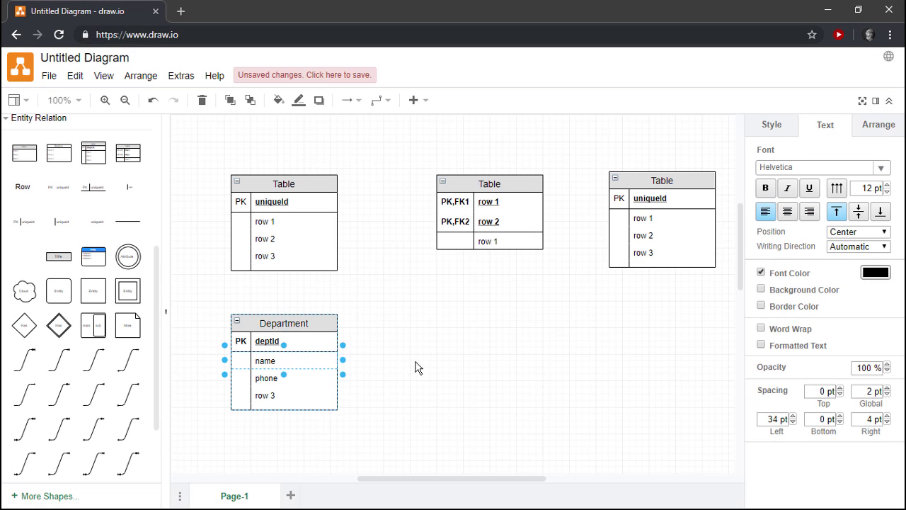
key(ctrl+b)
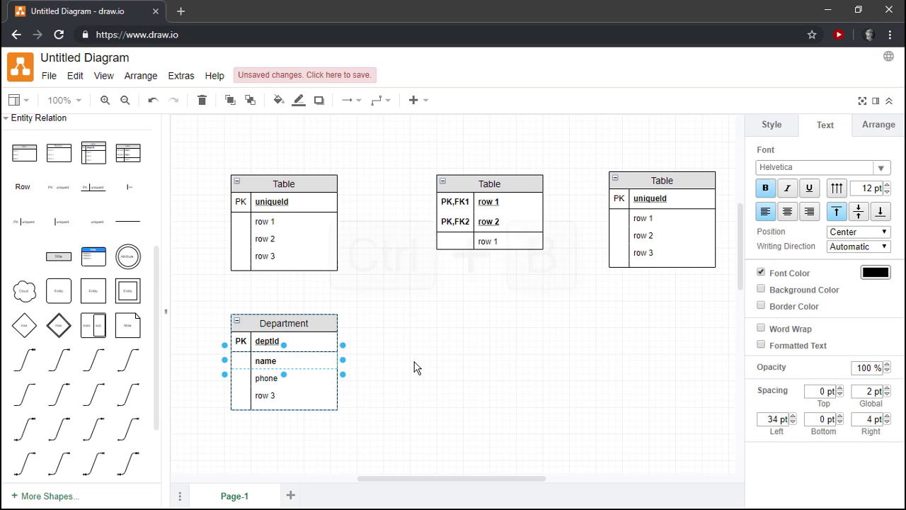
shift+click(268, 381)
key(ctrl+b)
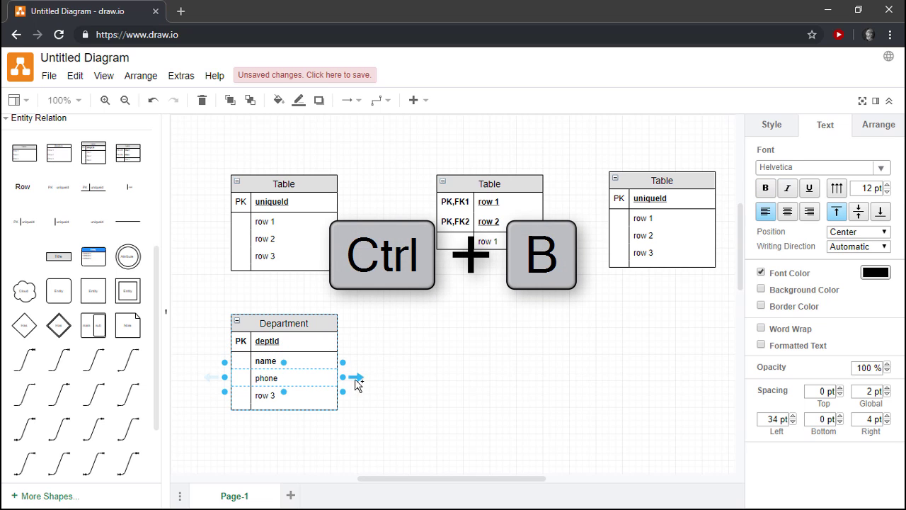
click(416, 372)
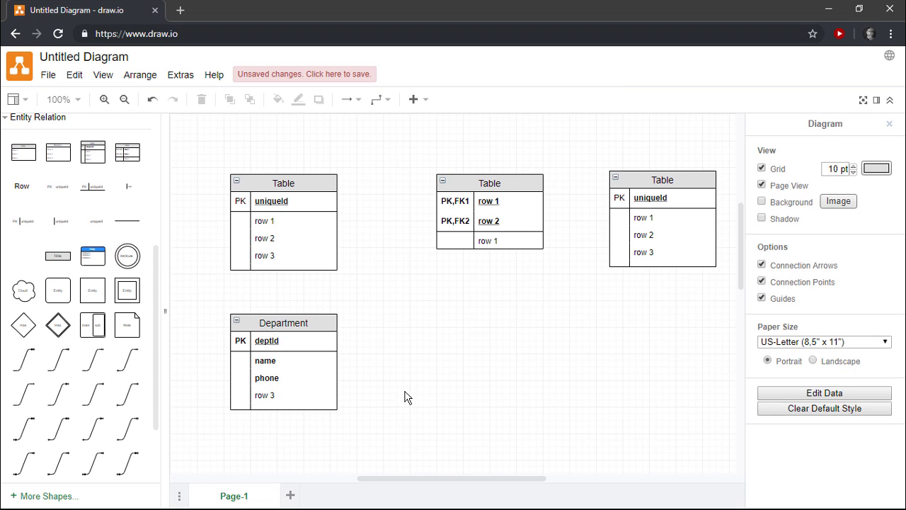
- Delete the unused row 3 from the Department table
click(279, 395)
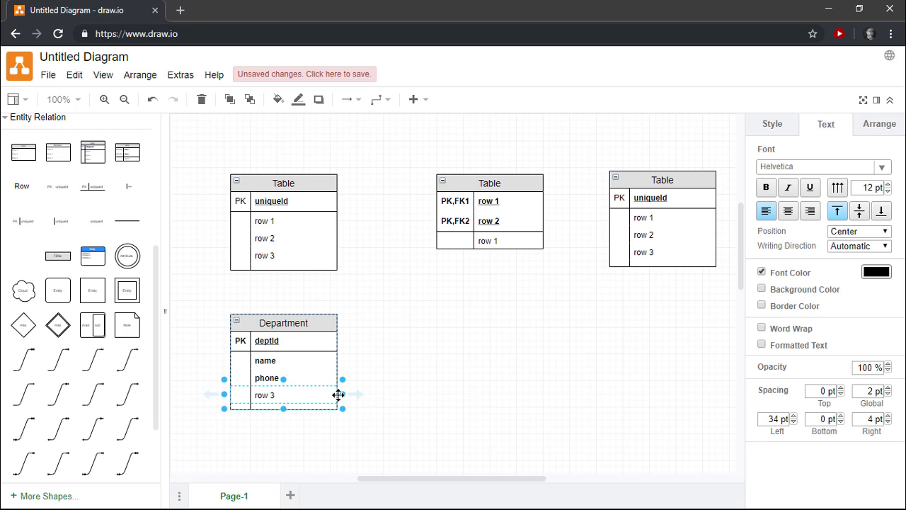
key(Delete)
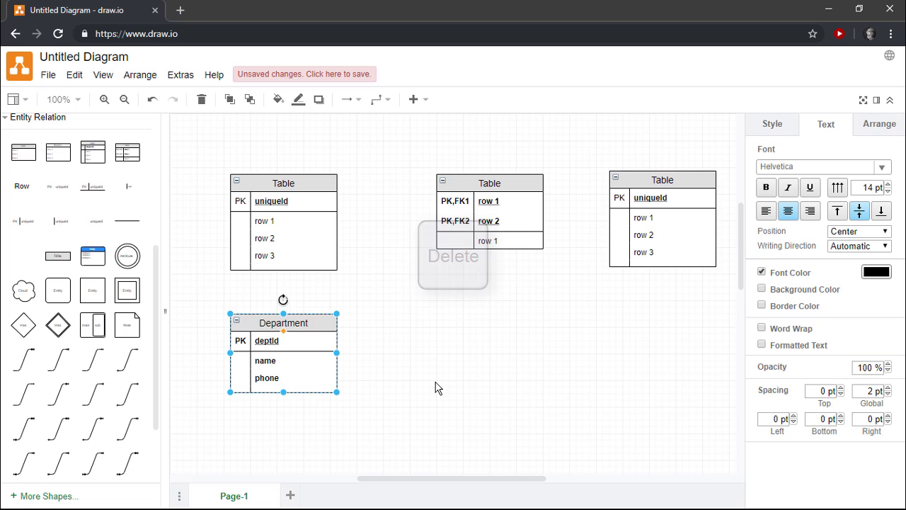
click(436, 387)
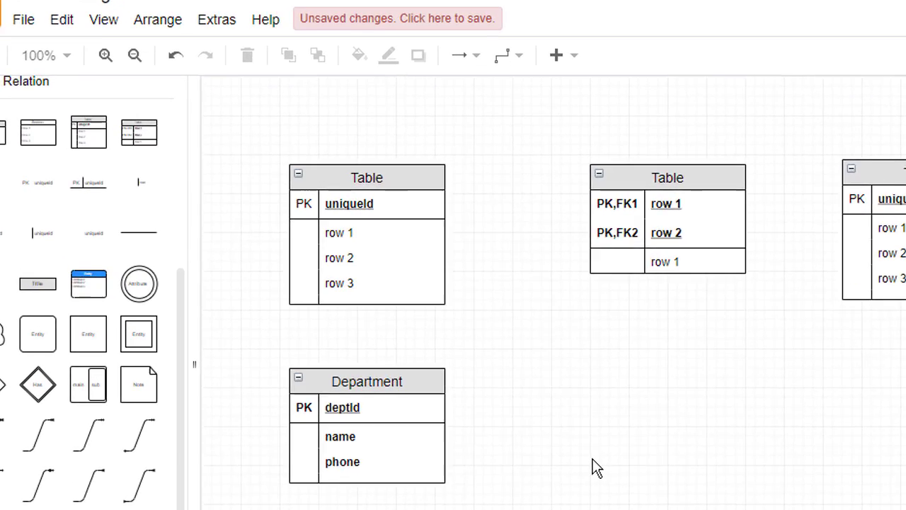
- Title the table directly above Department Employee
double_click(429, 177)
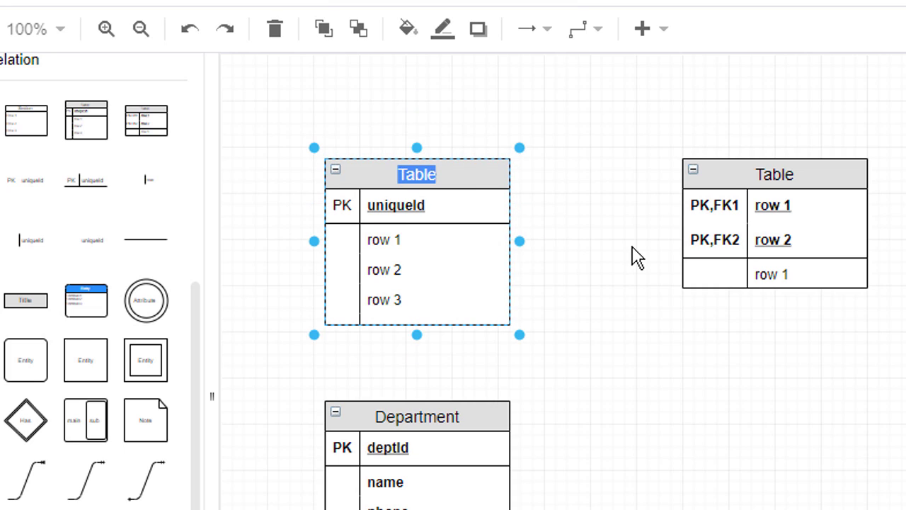
text(Employe)
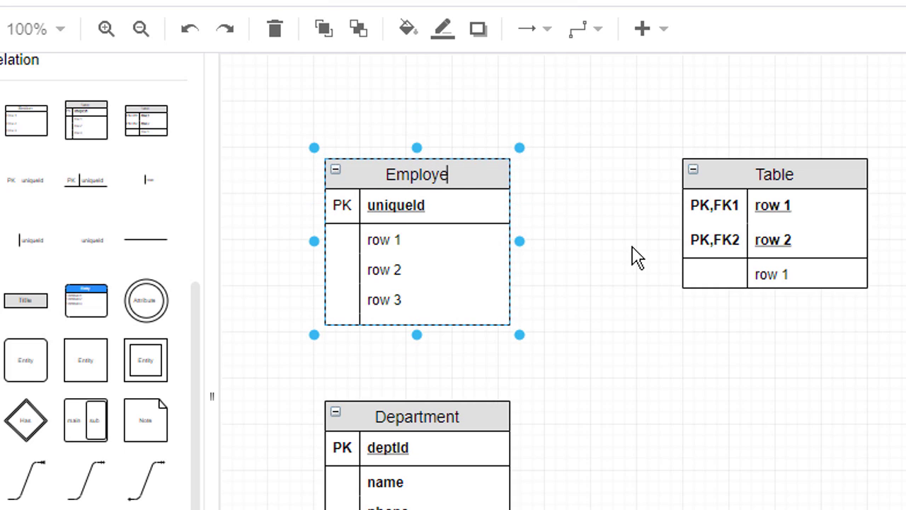
text(e)
- Rename the Employee table's primary key field to empId and make its PK label bold
double_click(414, 203)
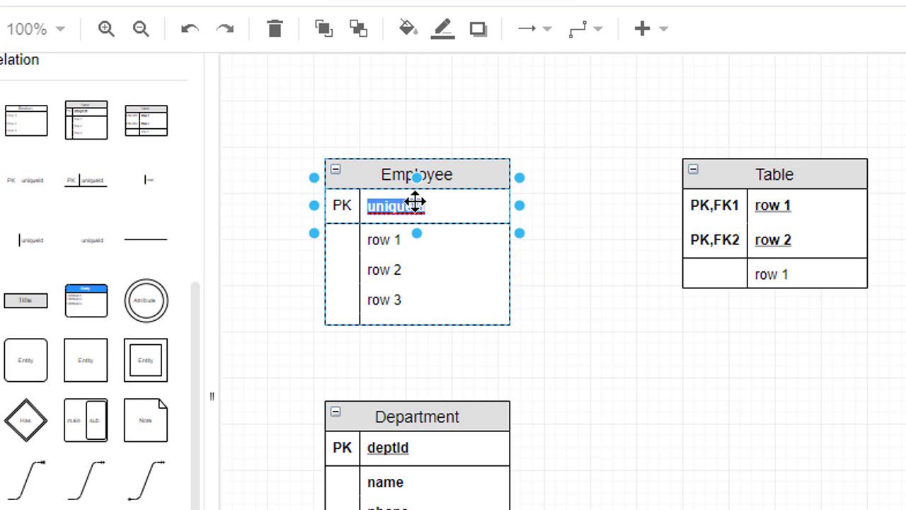
text(emplId)
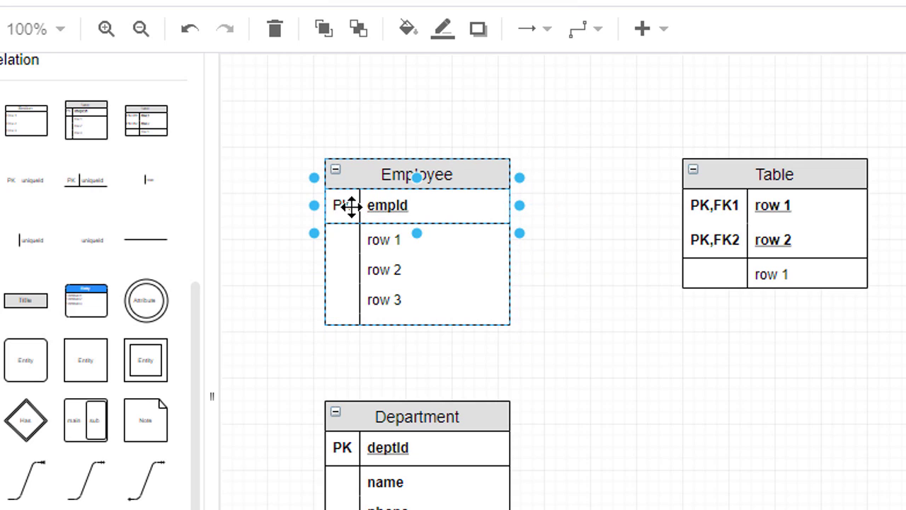
click(344, 205)
click(652, 312)
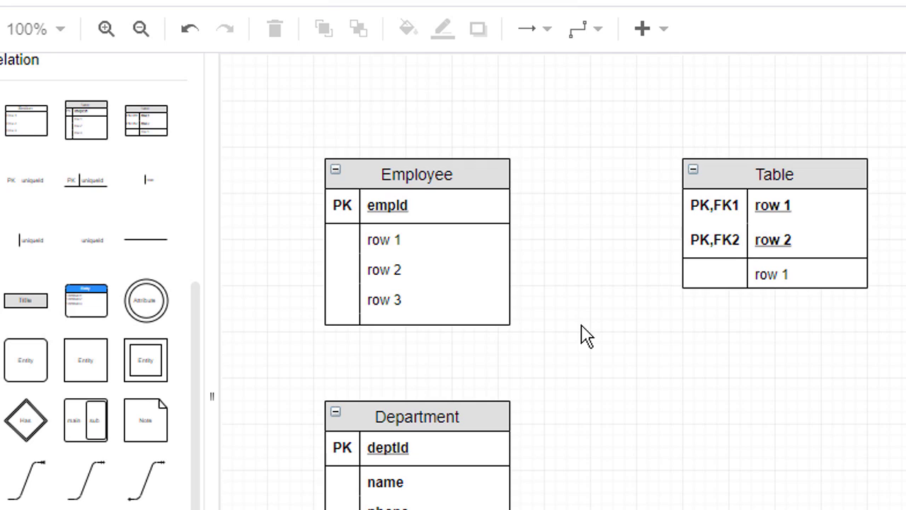
- Rename rows 1, 2 and 3 of the Employee table to firstName, lastName and email
click(398, 238)
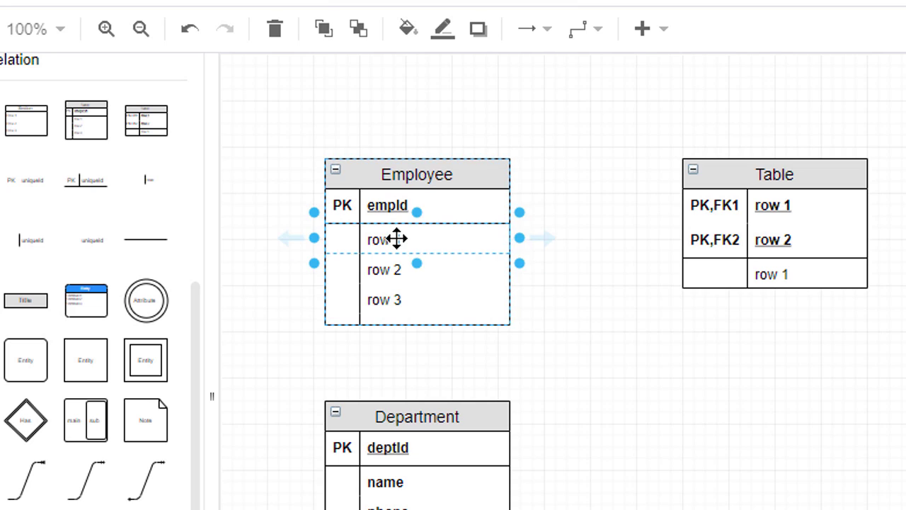
click(399, 239)
text(firstName)
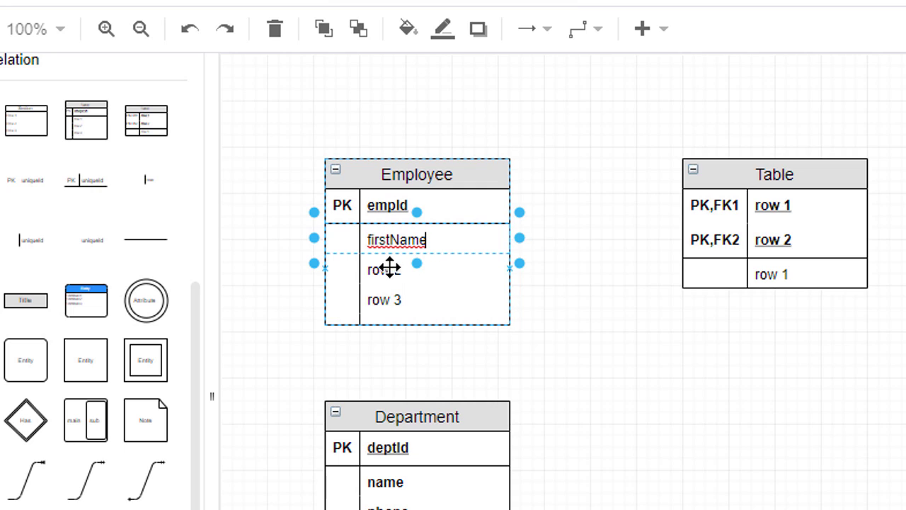
click(383, 267)
click(383, 265)
text(lastName)
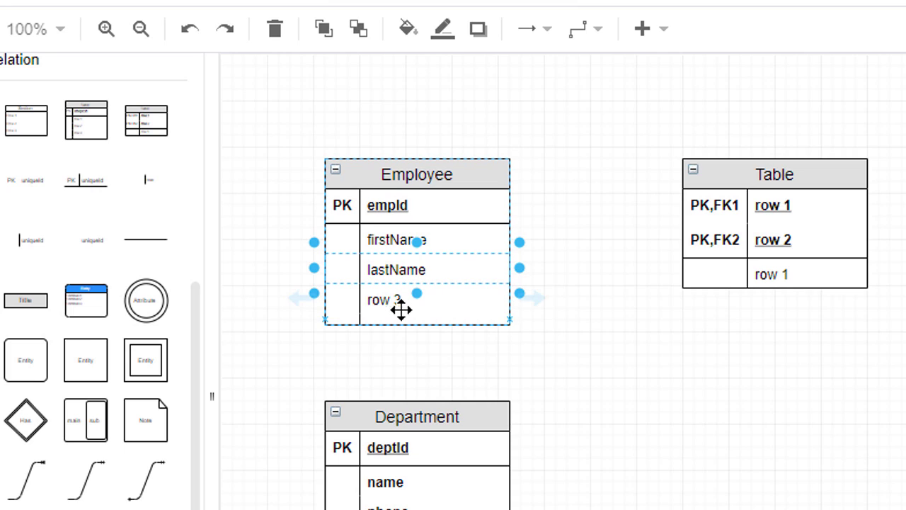
click(390, 300)
click(389, 300)
text(email)
click(574, 343)
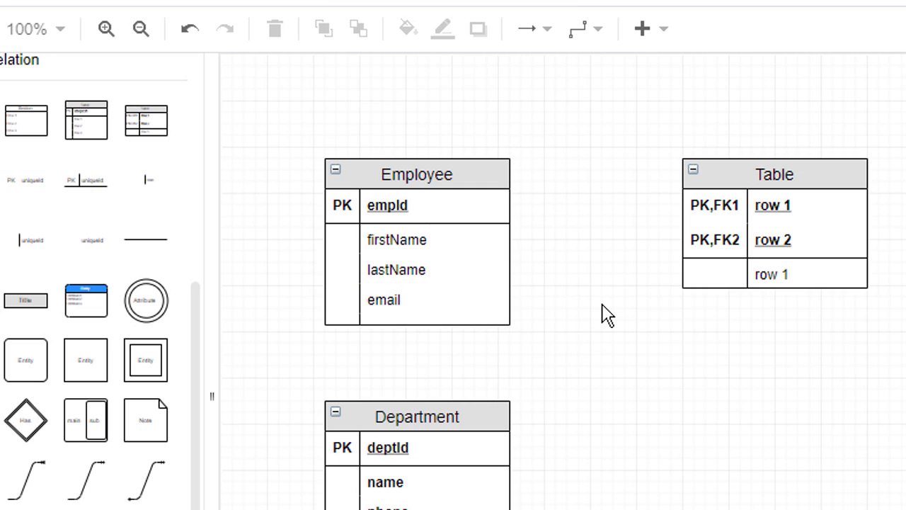
- Make the firstName, lastName and email rows of the Employee table bold
click(410, 242)
shift+click(398, 269)
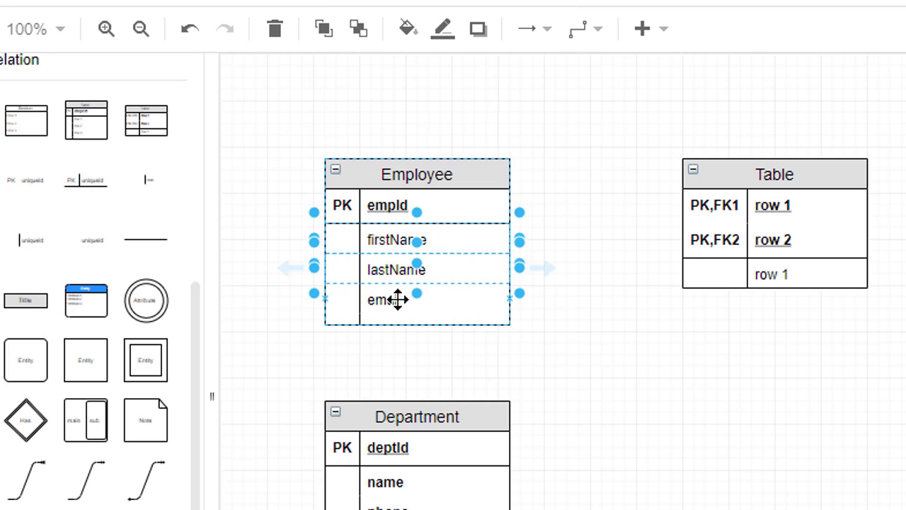
shift+click(394, 299)
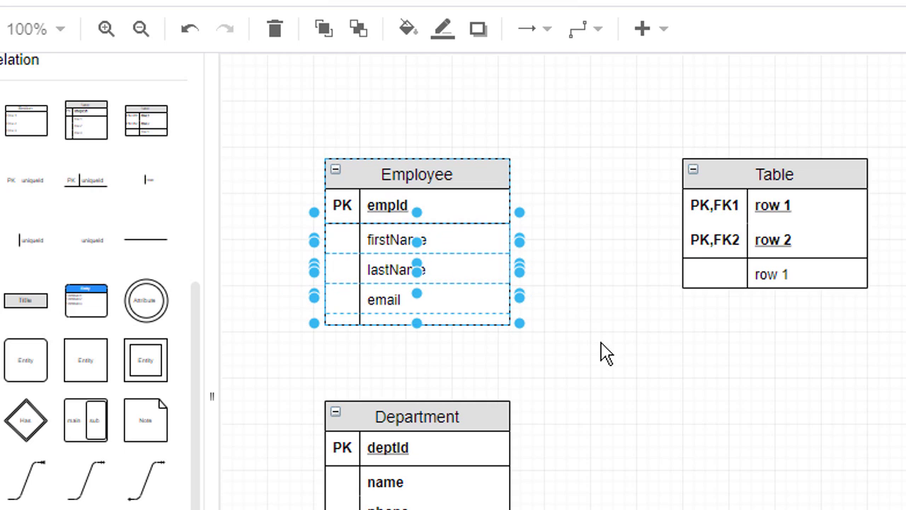
key(ctrl+b)
click(630, 365)
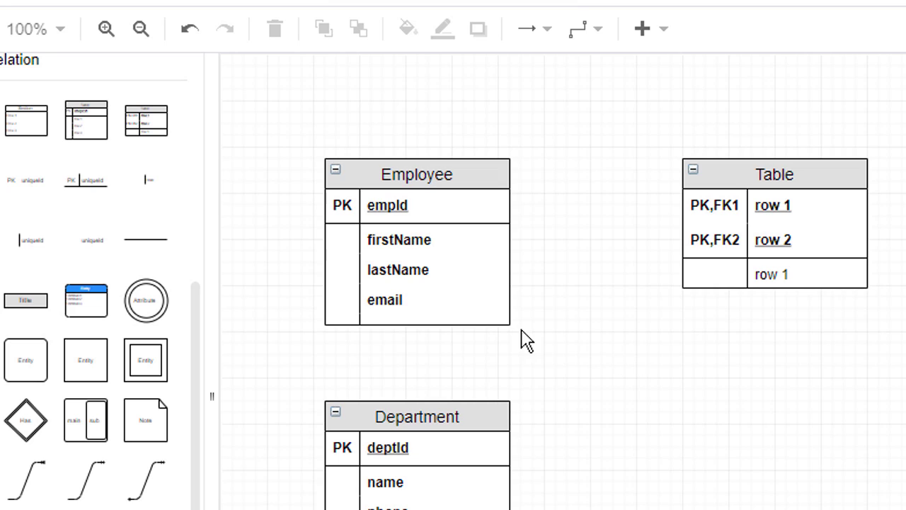
right_click(423, 303)
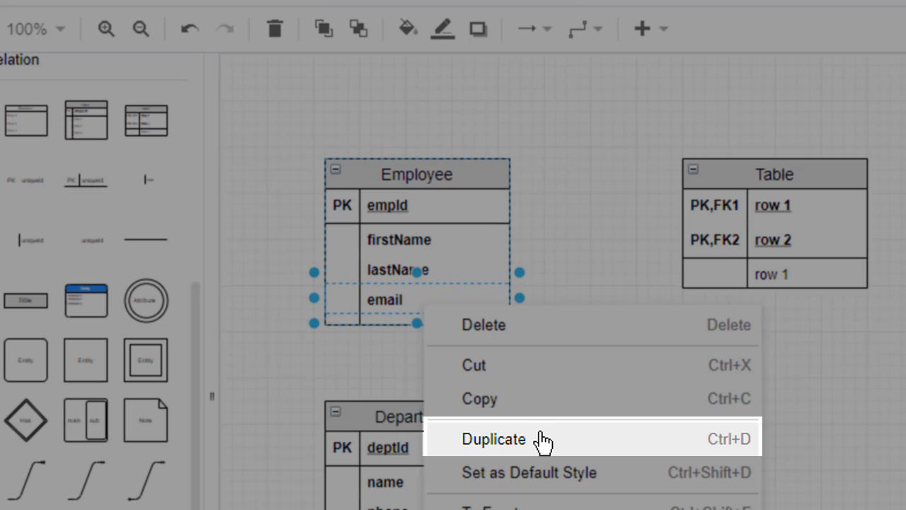
click(543, 441)
key(ctrl+z)
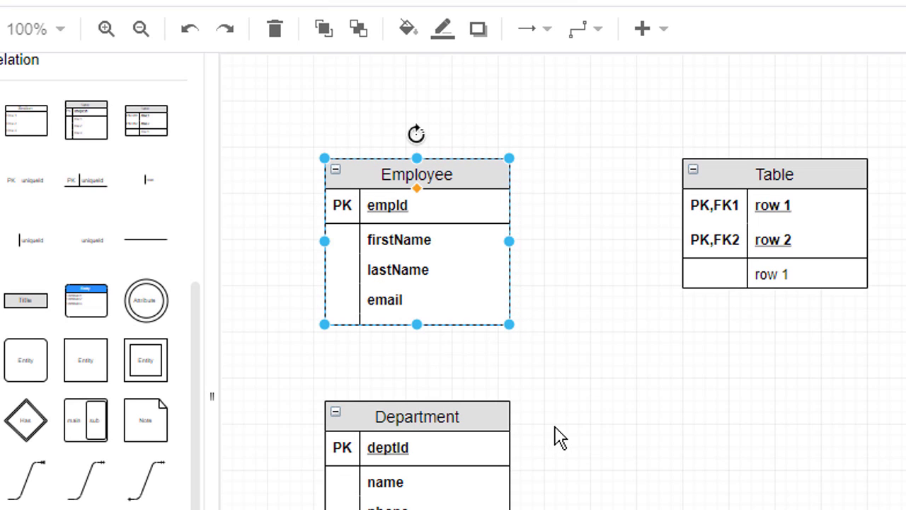
- Duplicate the email row of the Employee table and rename the copy to deptId
click(406, 299)
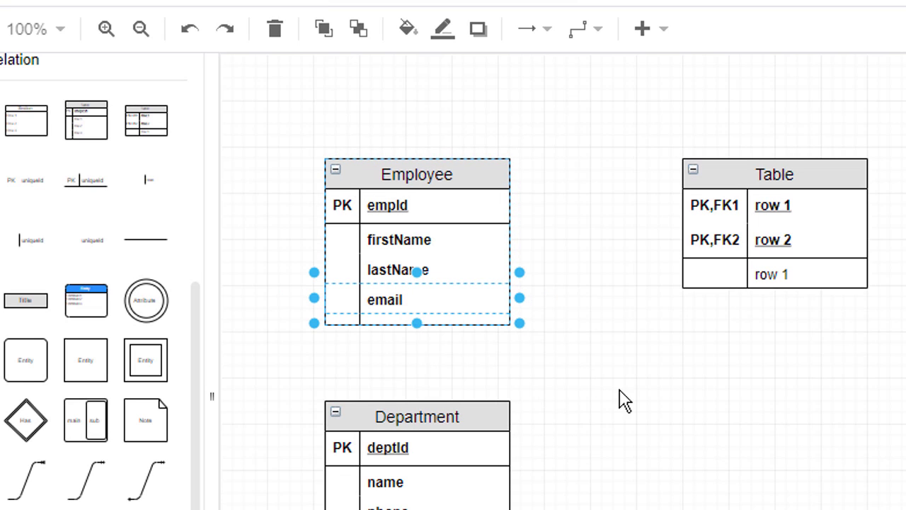
key(ctrl+Return)
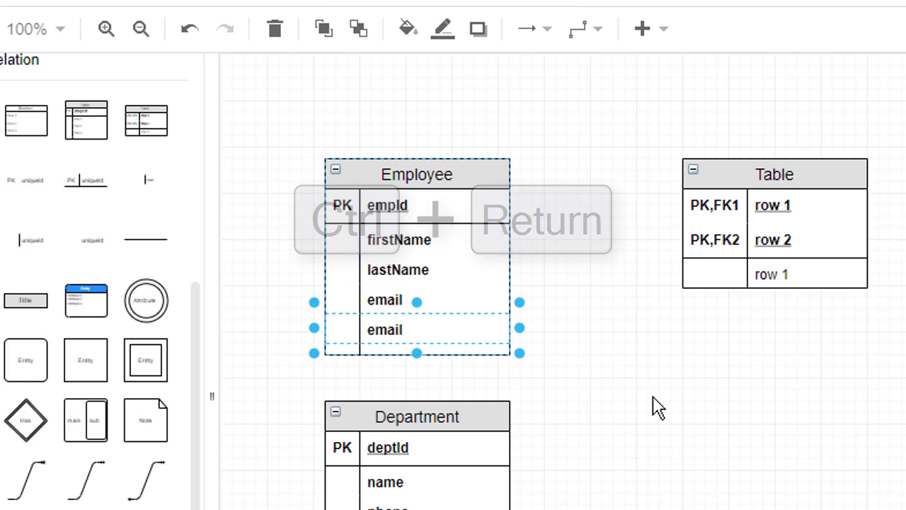
click(655, 408)
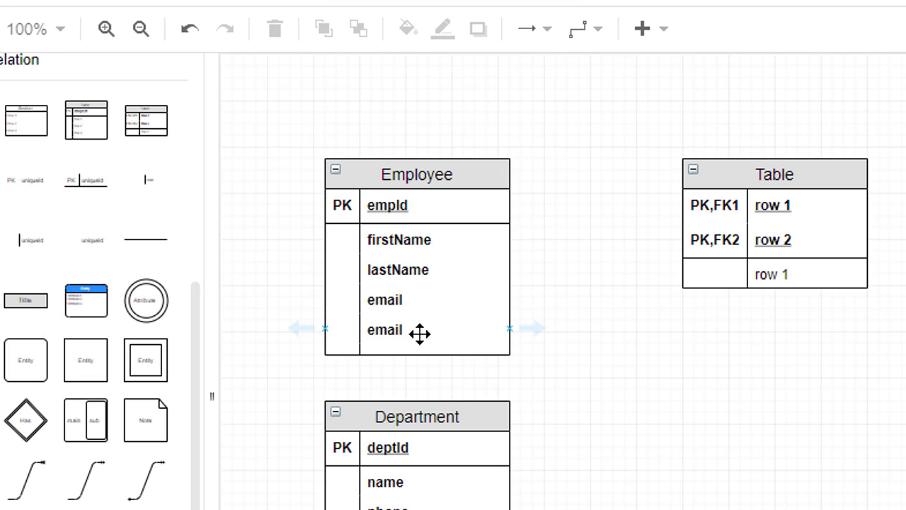
double_click(415, 331)
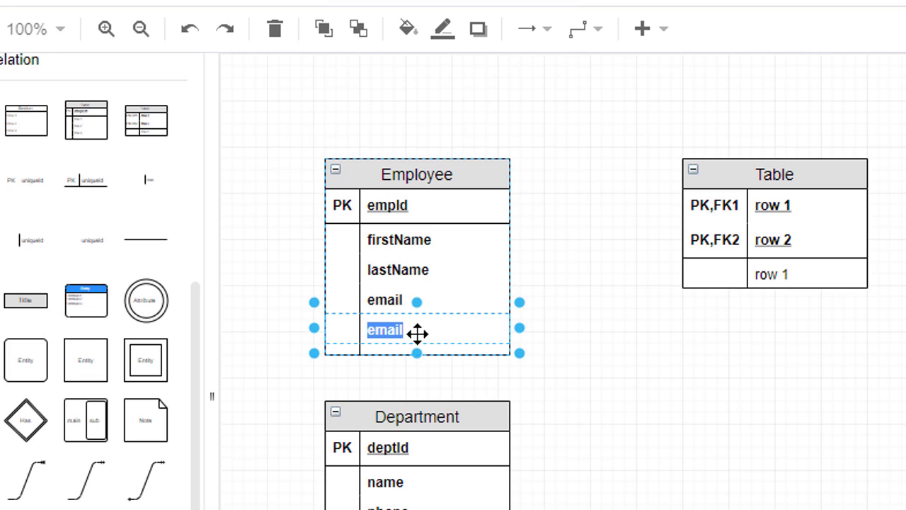
text(deptId)
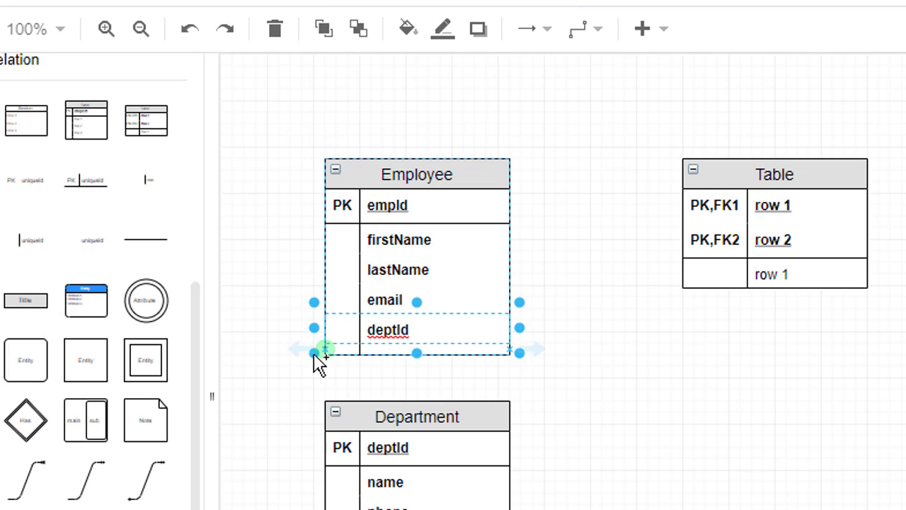
click(286, 358)
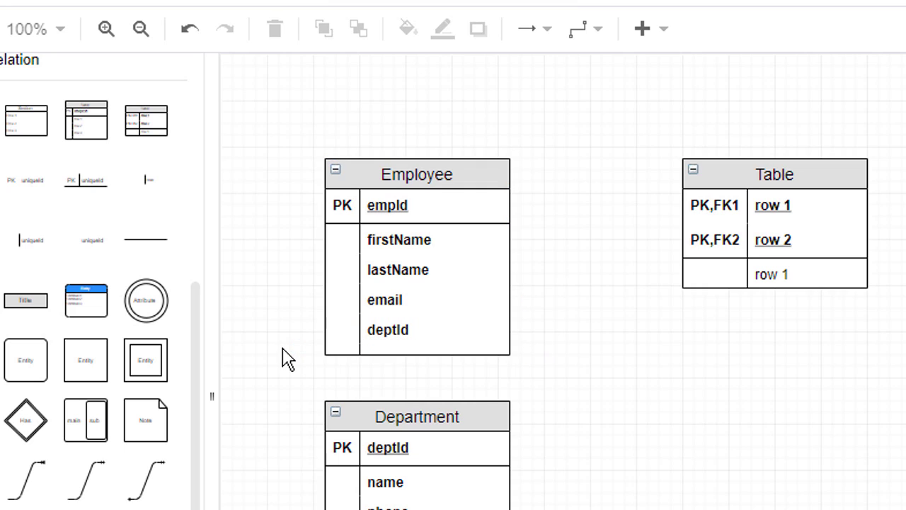
- Label the deptId row of the Employee table as FK and make the label bold
click(343, 324)
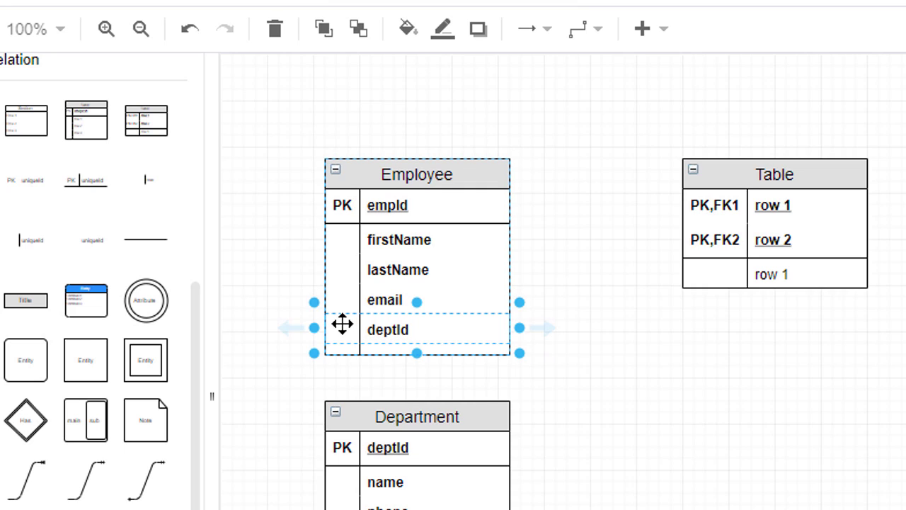
click(350, 328)
click(349, 329)
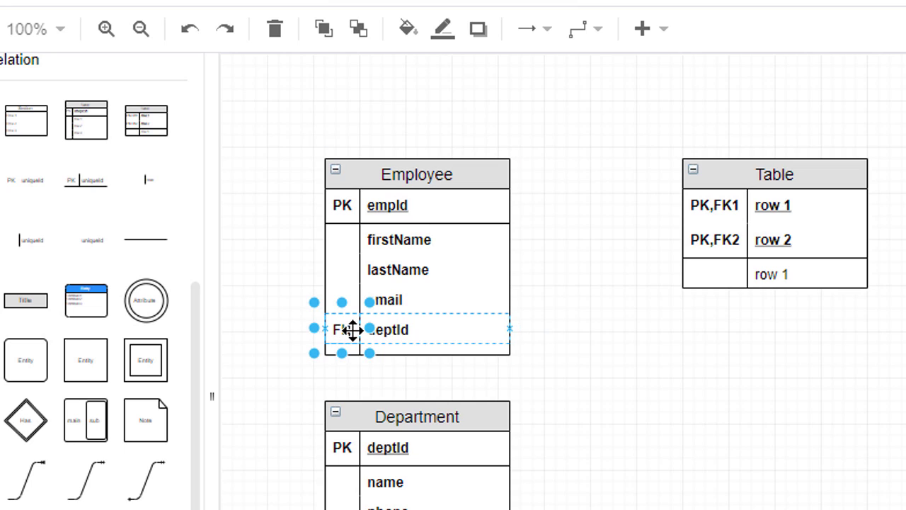
click(518, 369)
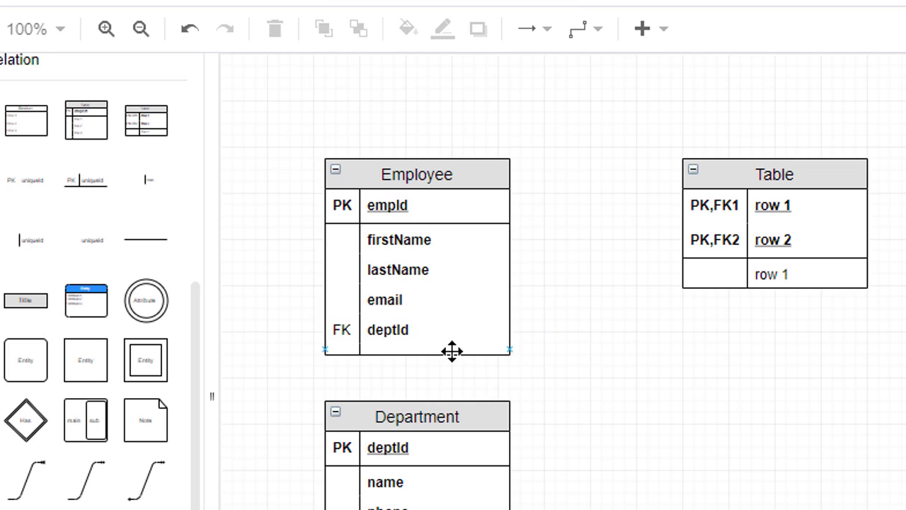
click(342, 329)
text(FK)
click(571, 404)
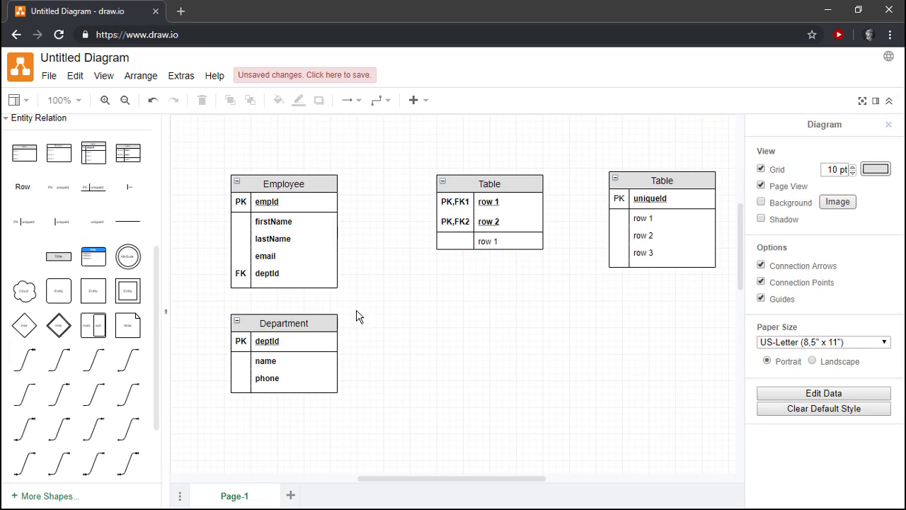
- Move the Department table slightly farther down below the Employee table
click(343, 338)
mouse_move(343, 338)
mouse_down()
mouse_move(346, 351)
mouse_move(309, 332)
mouse_move(312, 344)
mouse_up()
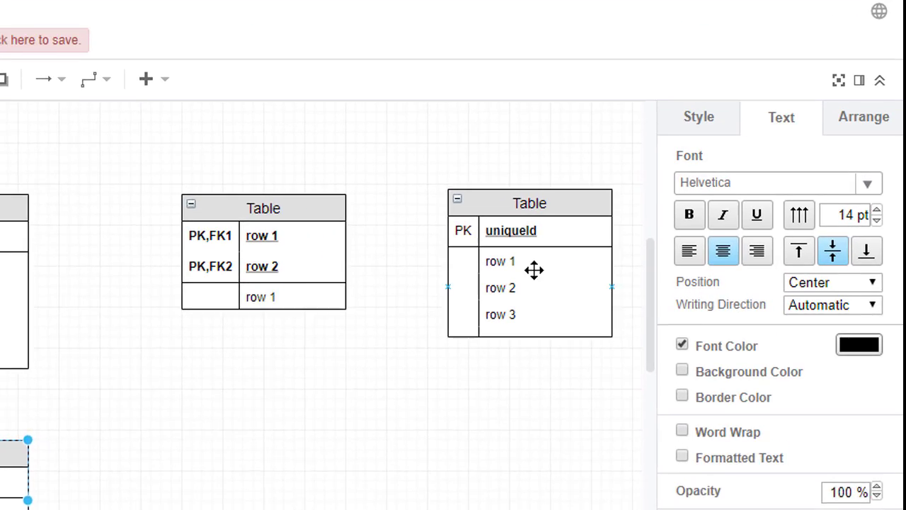
- Title the remaining table with the single uniqueId key Skill
click(479, 218)
double_click(488, 219)
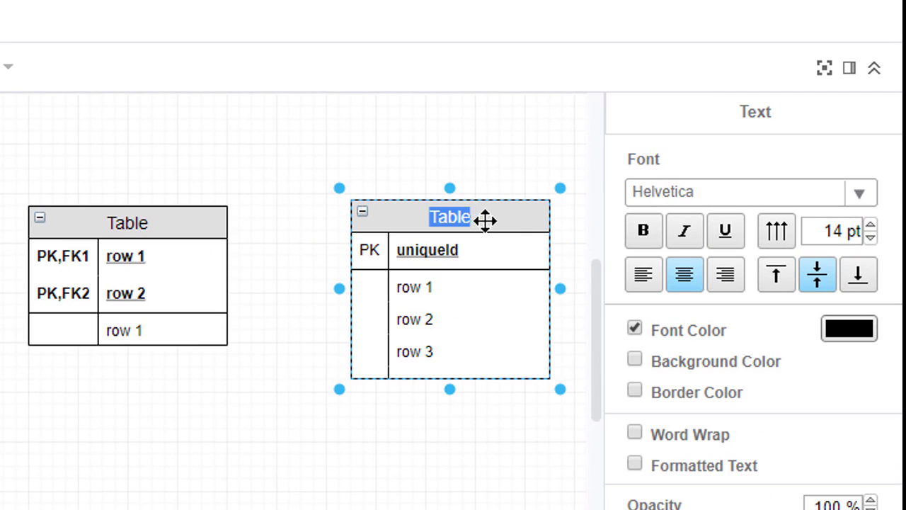
text(Skill)
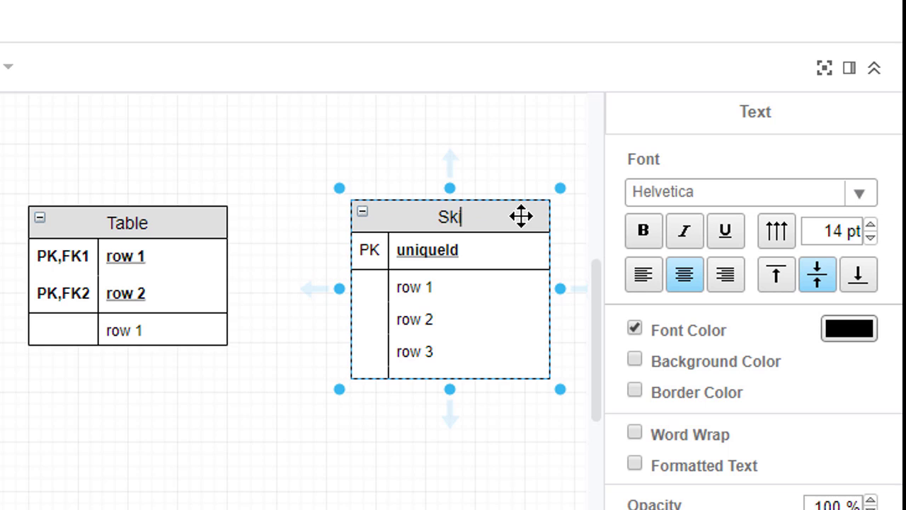
- Rename the Skill table's primary key field to skillId and make its PK label bold
double_click(455, 254)
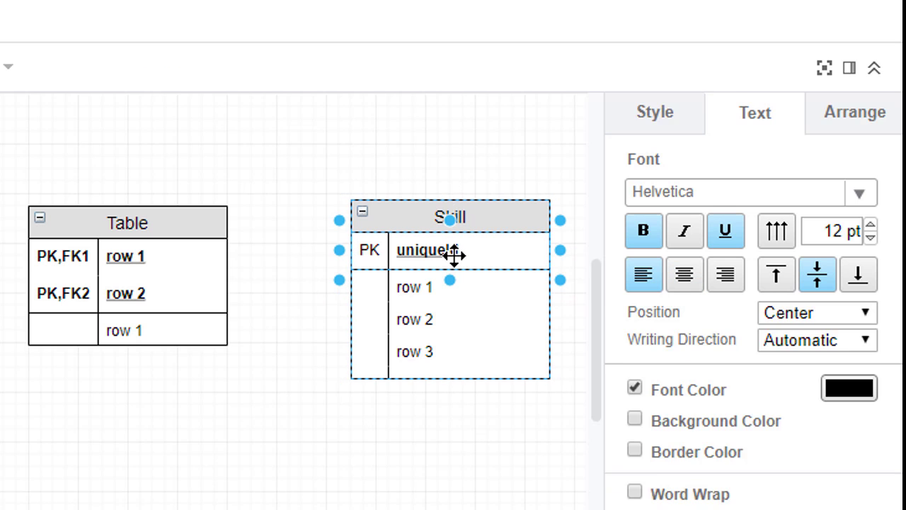
text(skillId)
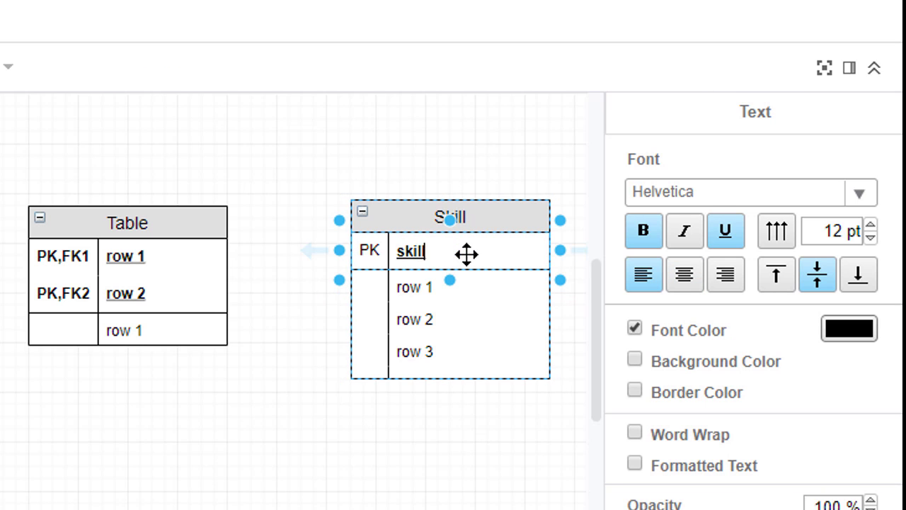
click(363, 248)
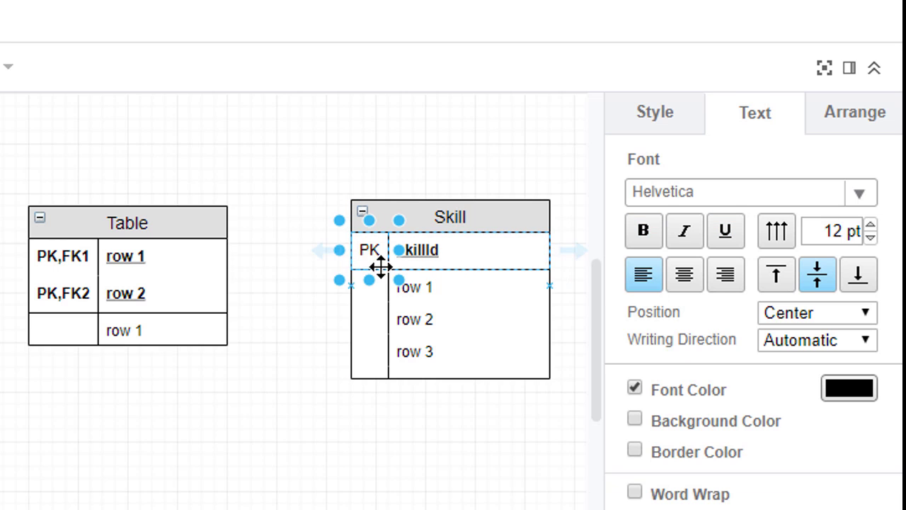
- Rename row 1 of the Skill table to skillDescription and make it bold
click(435, 289)
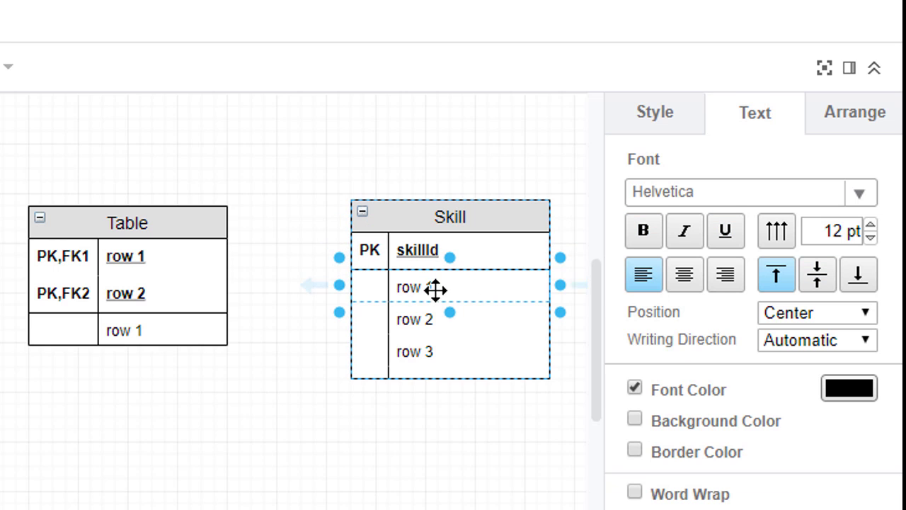
double_click(453, 287)
text(skill)
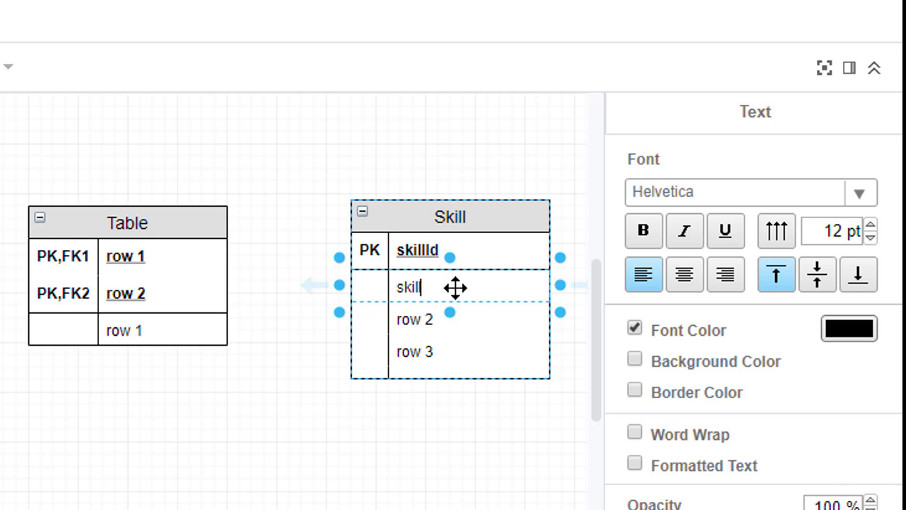
text(Description)
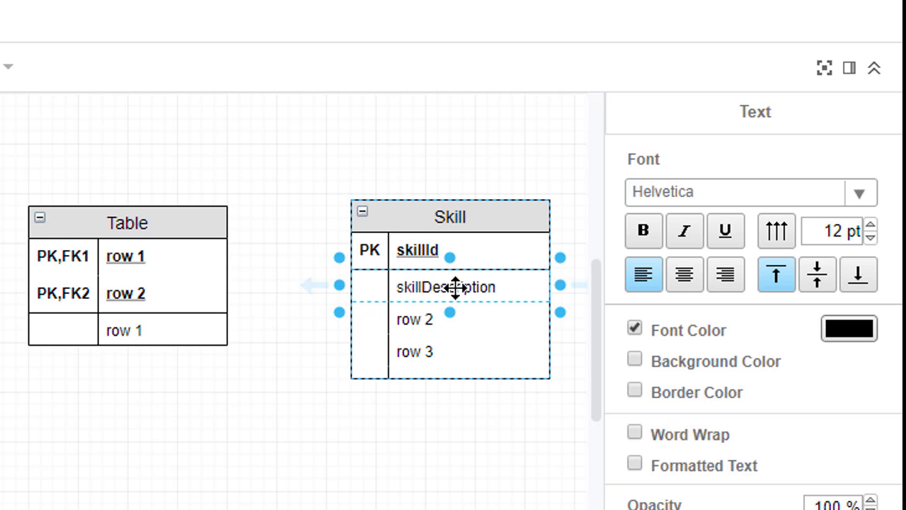
key(Escape)
key(ctrl+b)
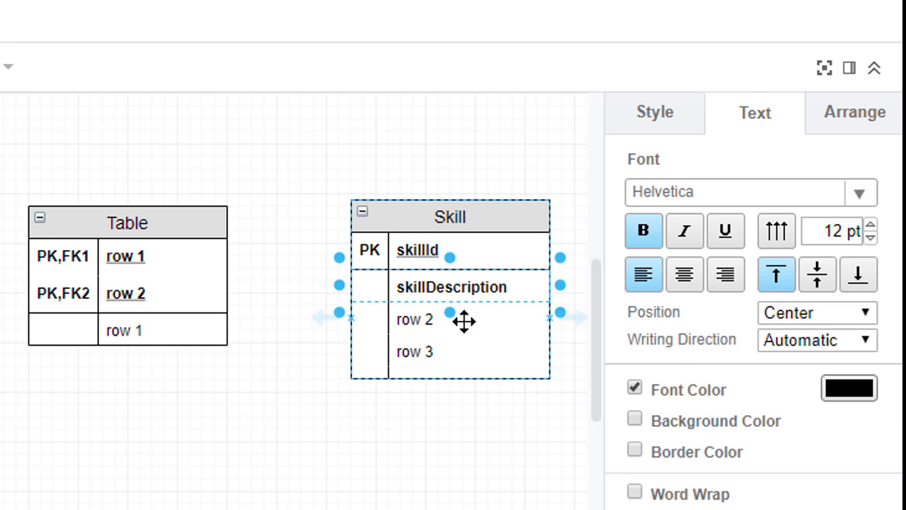
- Delete the unused rows 2 and 3 from the Skill table
key(Delete)
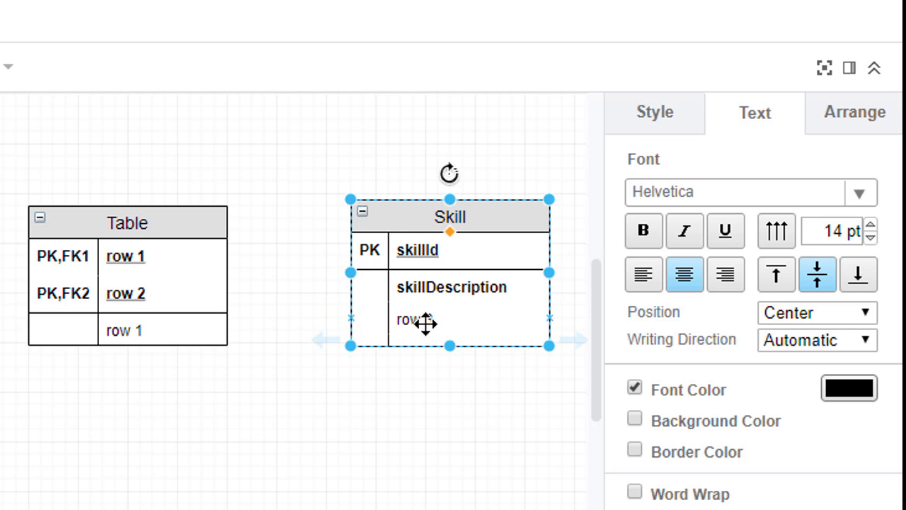
click(425, 323)
key(Delete)
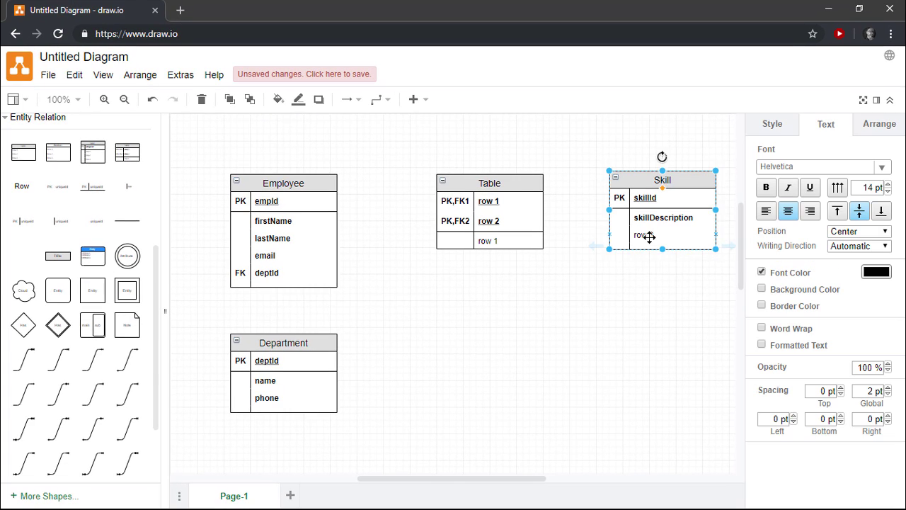
click(649, 236)
key(Delete)
click(647, 261)
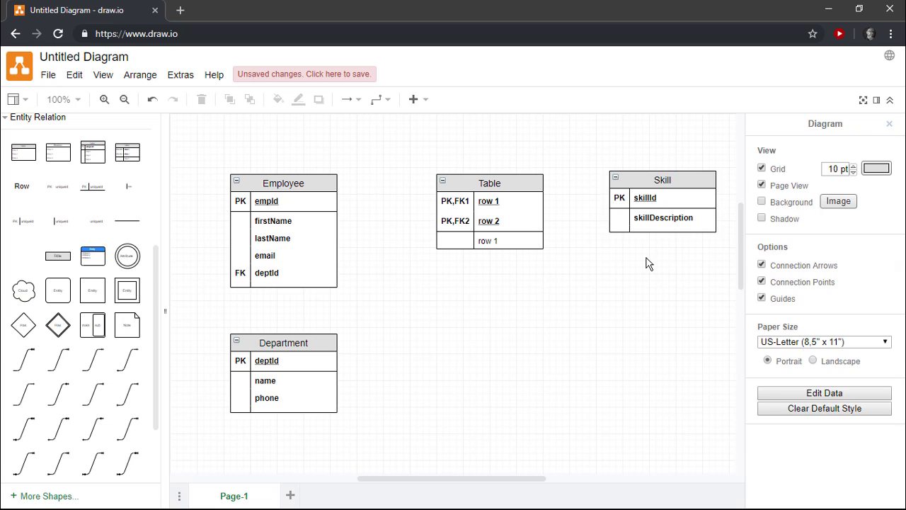
- Move the linking table slightly closer to the Employee table and title it EmployeeSkill
drag(495, 184, 482, 185)
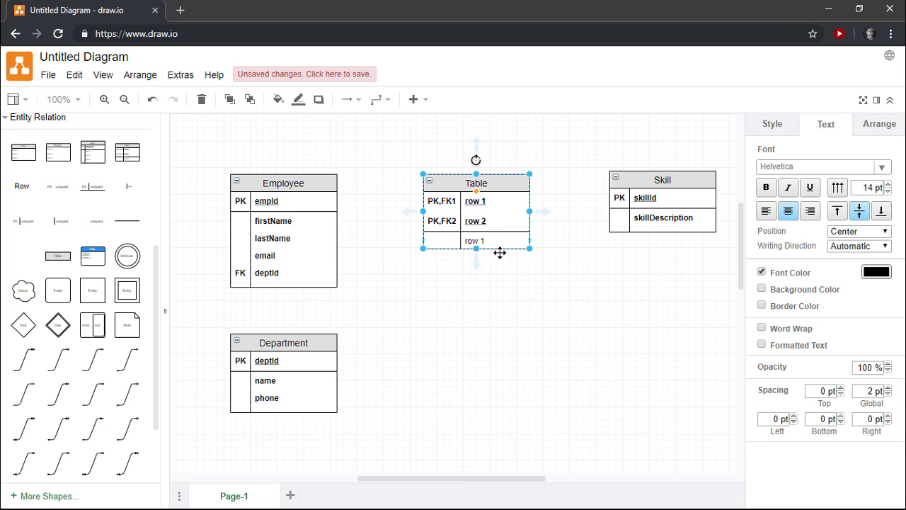
click(499, 276)
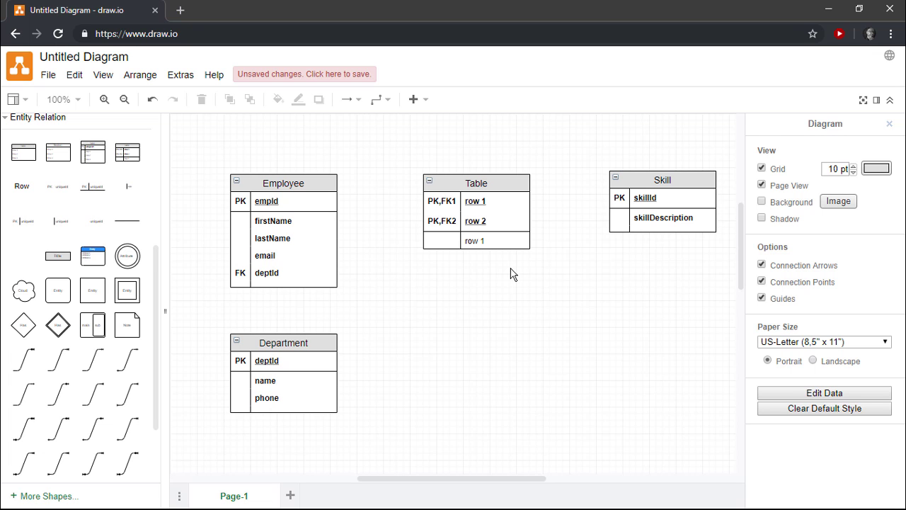
click(476, 184)
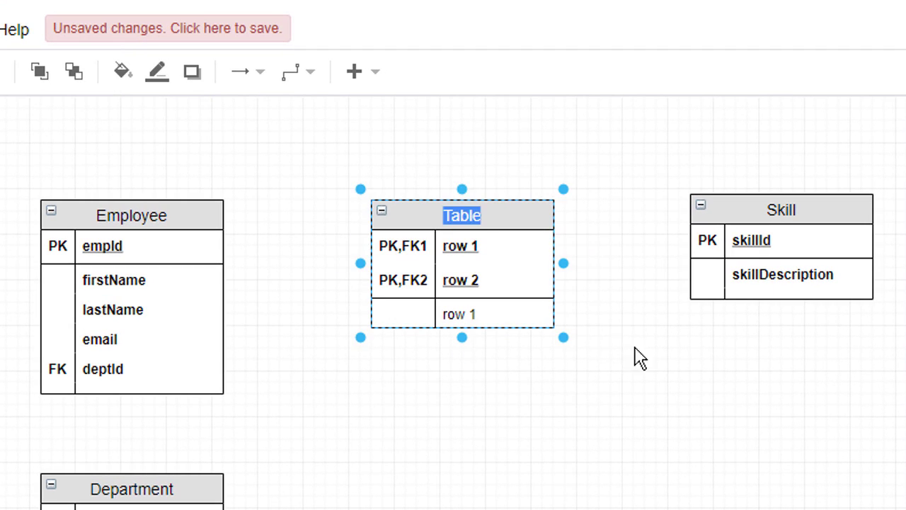
text(Emplo)
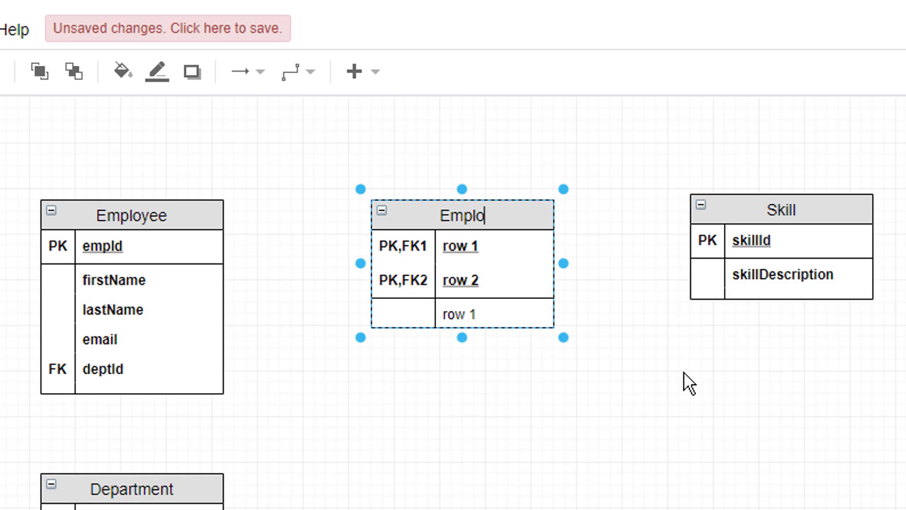
text(yeeSkill)
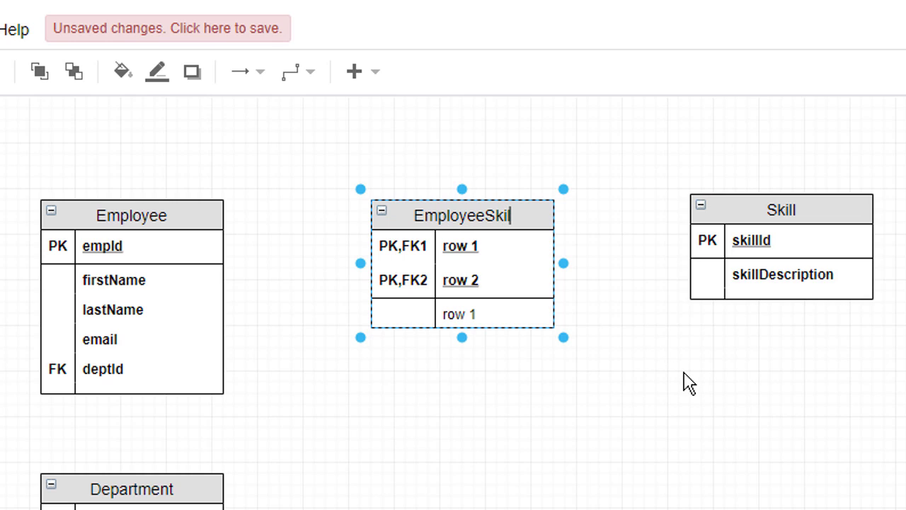
- Rename the EmployeeSkill table's two key fields to empId for PK,FK1 and skillId for PK,FK2
click(460, 247)
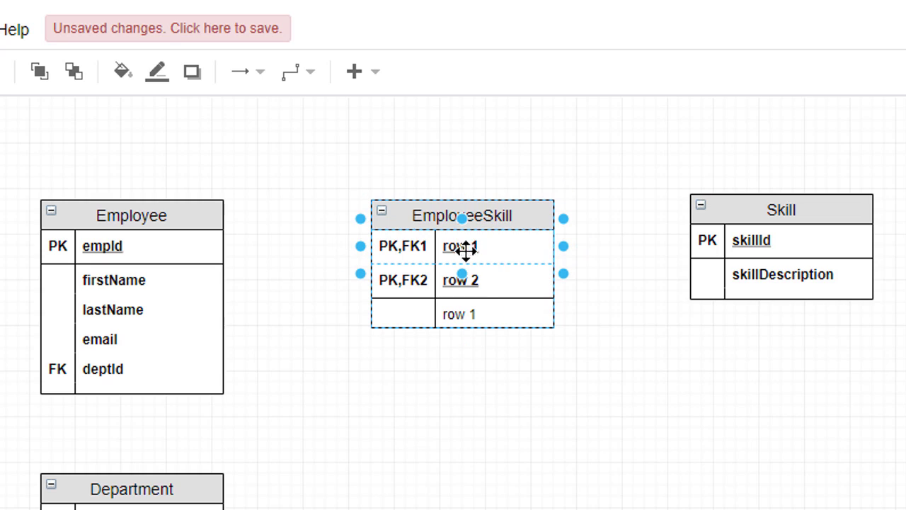
double_click(477, 257)
text(empId)
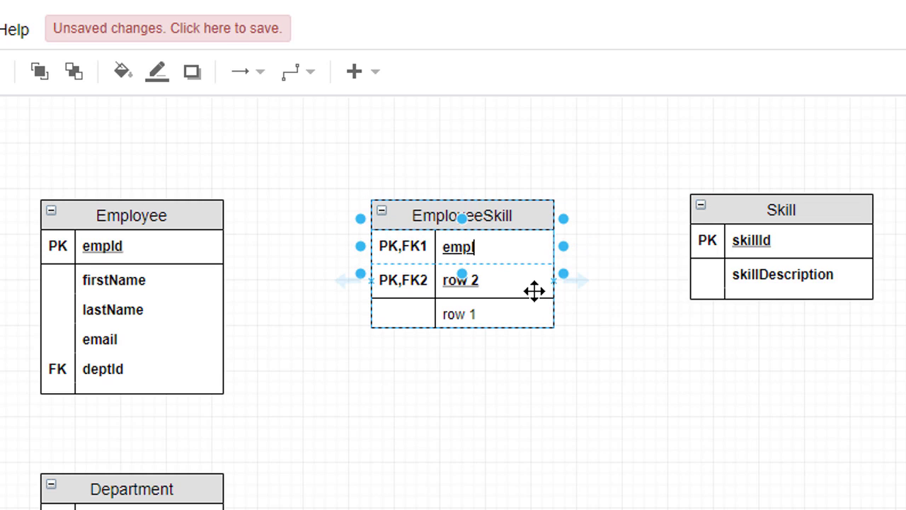
double_click(489, 282)
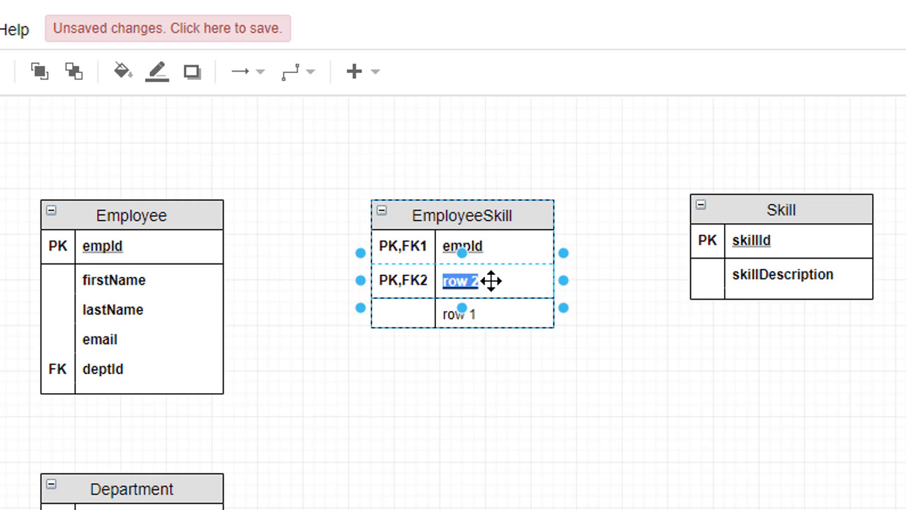
text(skillId)
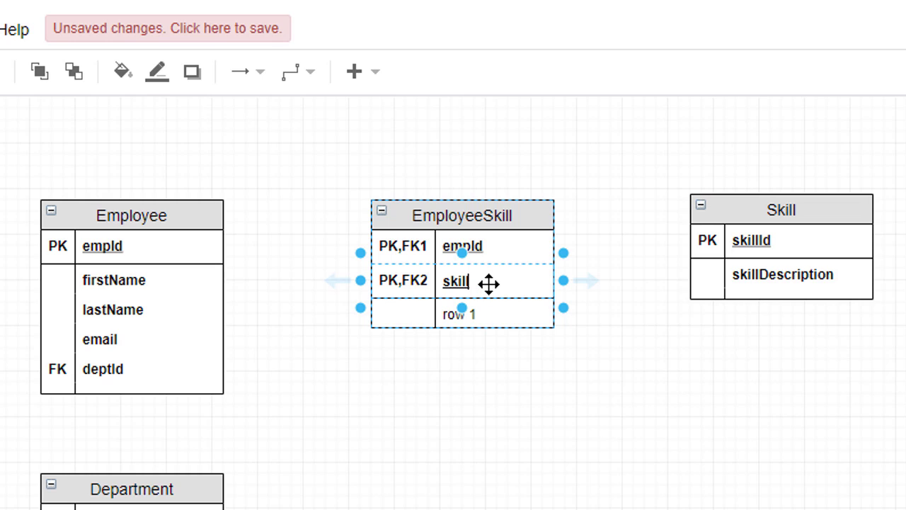
click(592, 372)
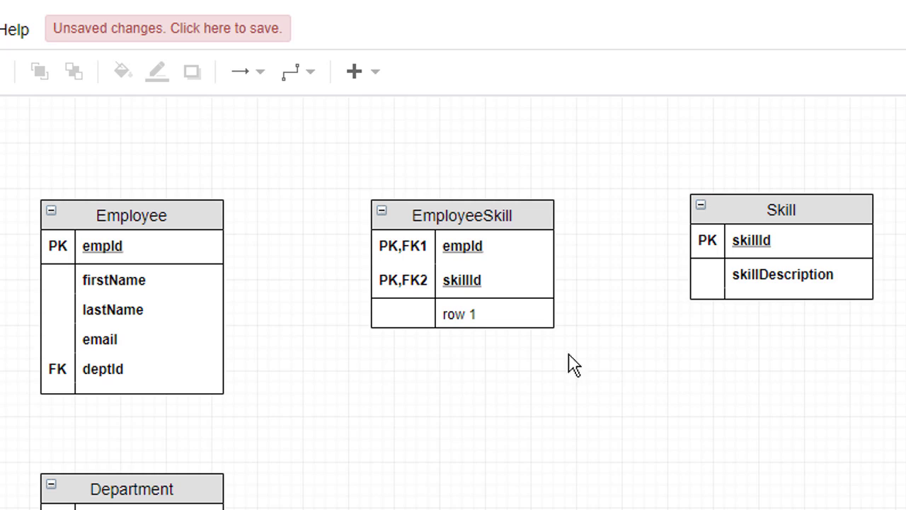
- Rename row 1 of the EmployeeSkill table to skillLevel and make it bold
double_click(481, 313)
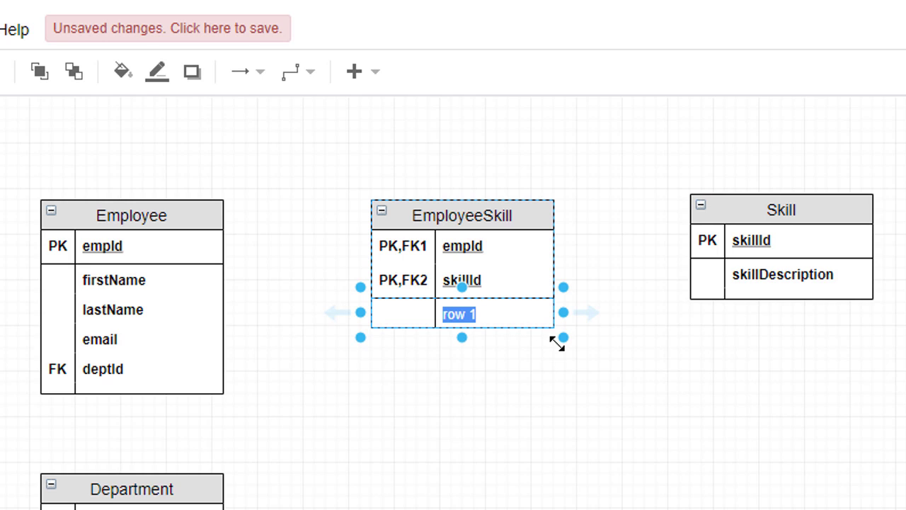
text(skillLevel)
click(610, 384)
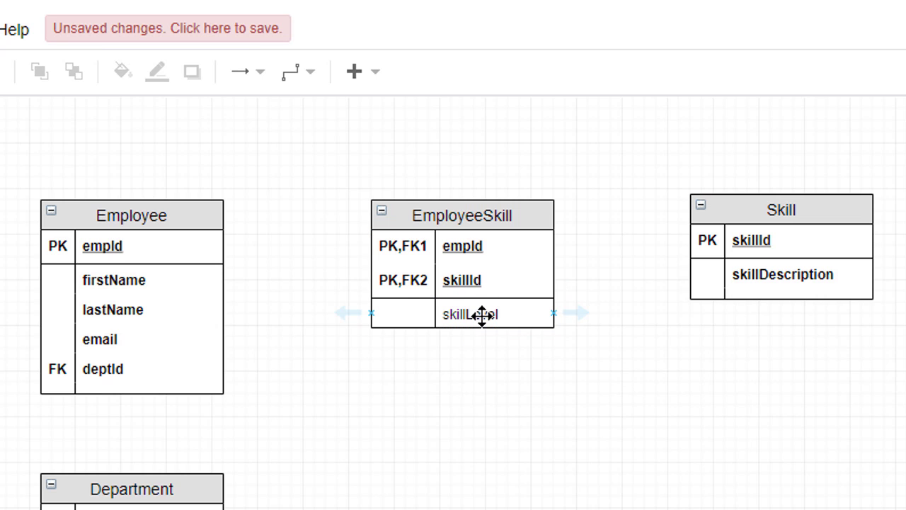
click(481, 315)
click(544, 430)
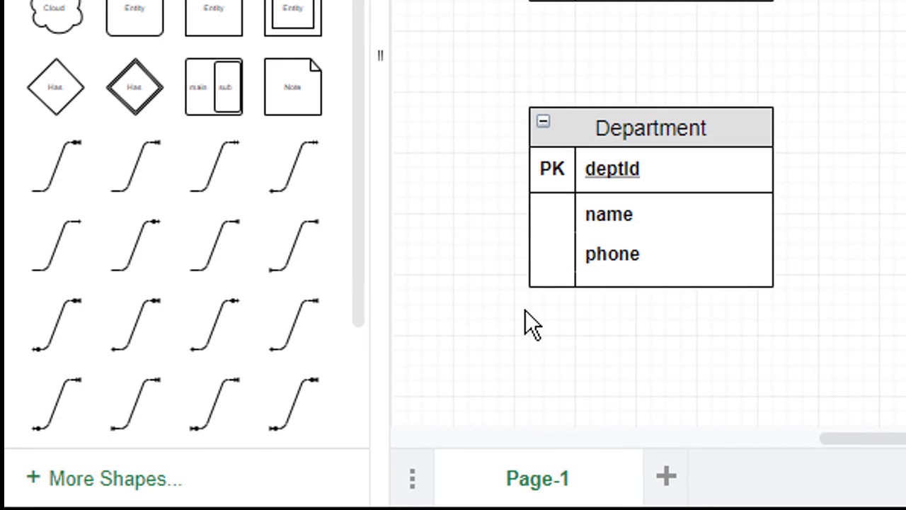
- Examine the cardinality notations of the relationship connectors in the Entity Relation shapes
mouse_move(150, 241)
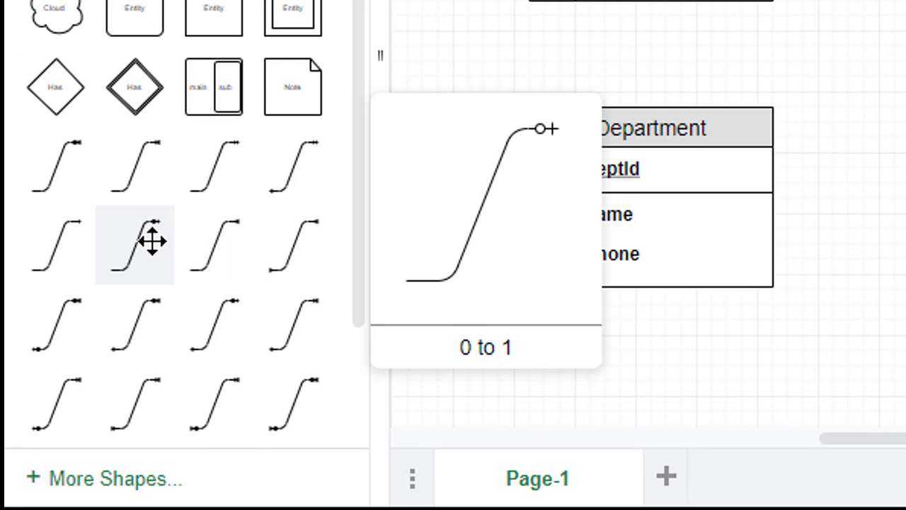
mouse_move(188, 261)
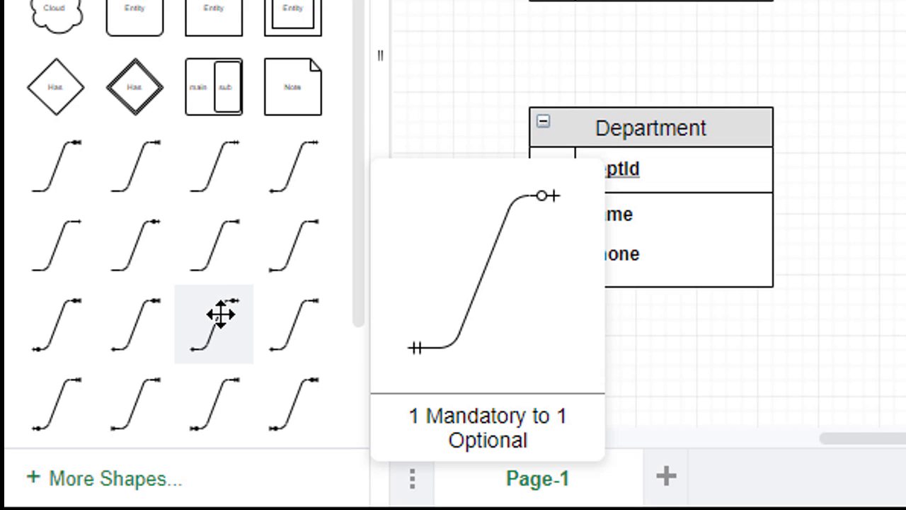
mouse_move(284, 319)
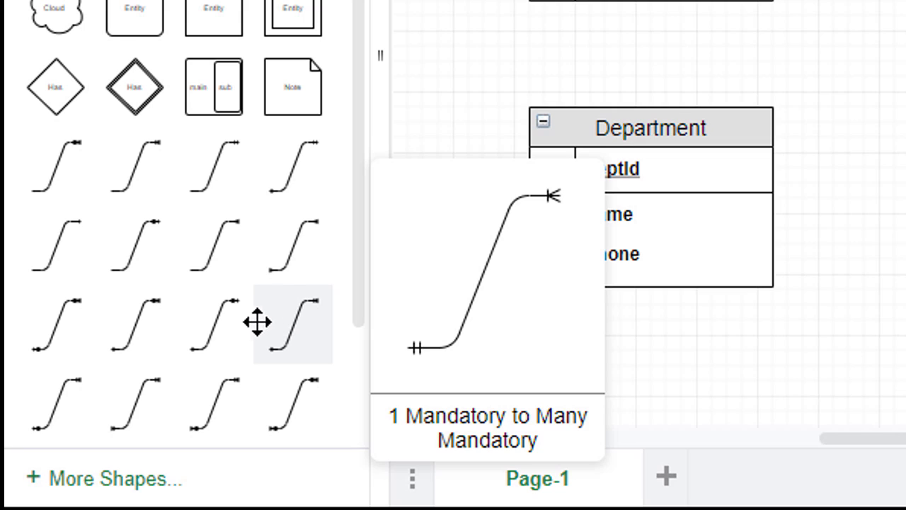
mouse_move(167, 320)
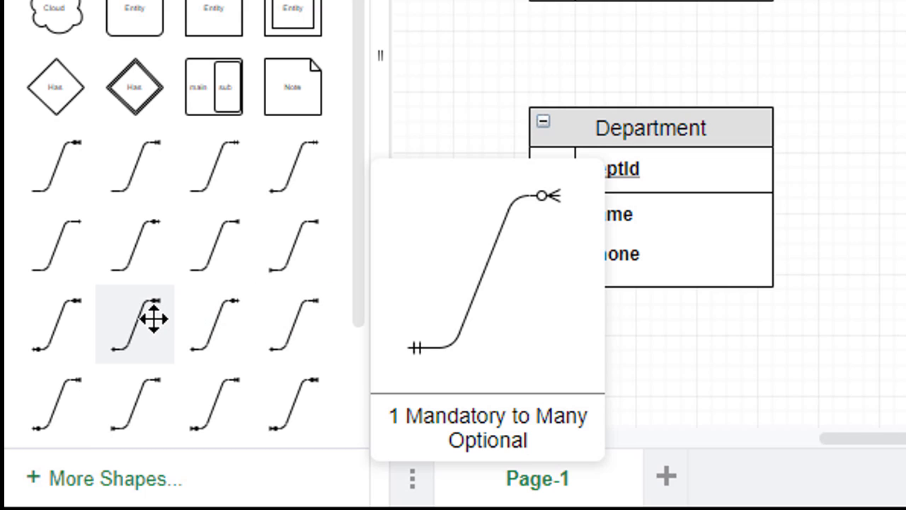
mouse_move(79, 314)
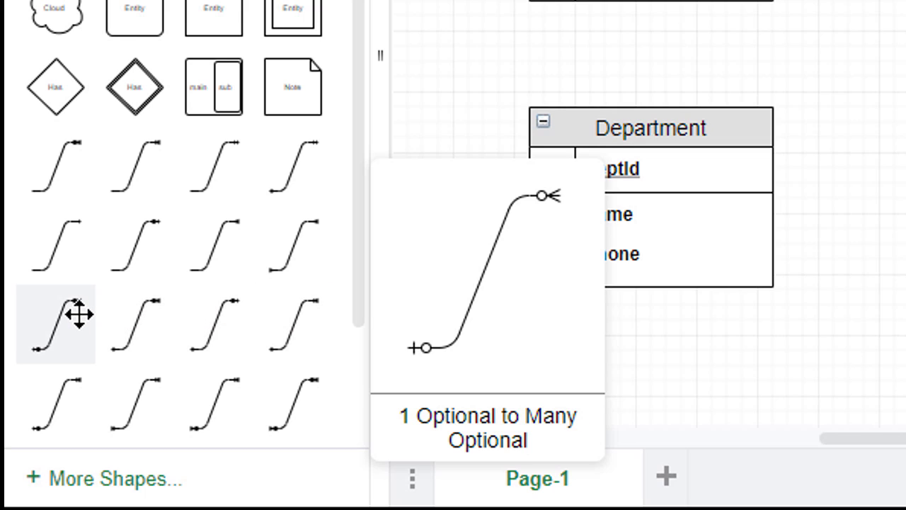
mouse_move(69, 276)
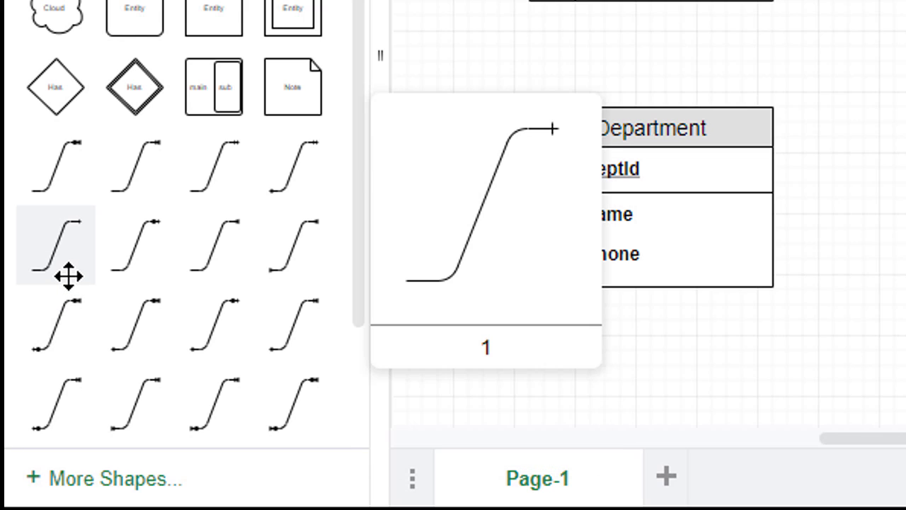
mouse_move(63, 297)
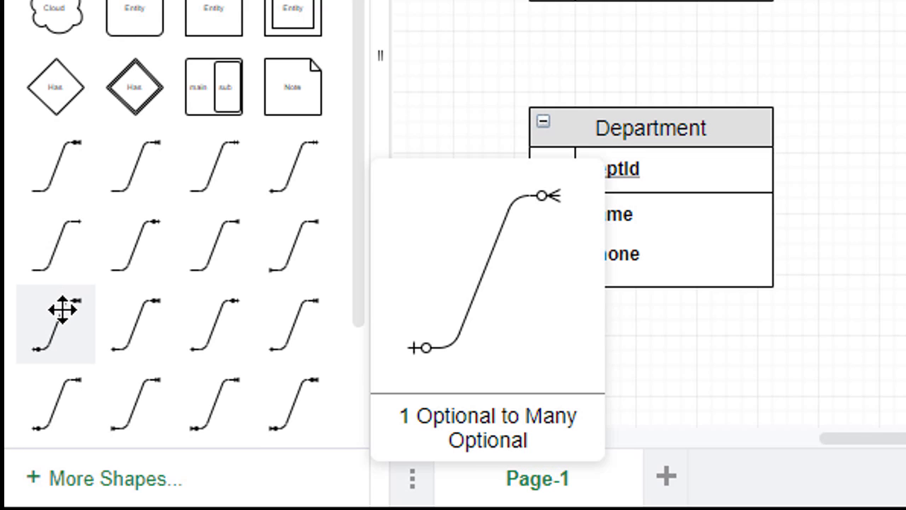
- Add a 1 Mandatory to Many Optional connector to the empty canvas area beside the Department table
mouse_move(121, 320)
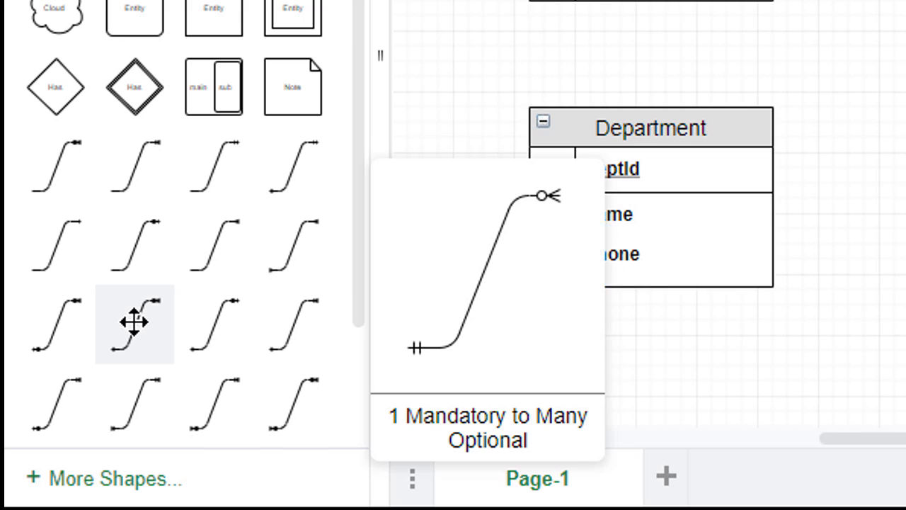
mouse_move(92, 381)
mouse_down()
mouse_move(135, 384)
mouse_move(363, 327)
mouse_move(587, 258)
mouse_up()
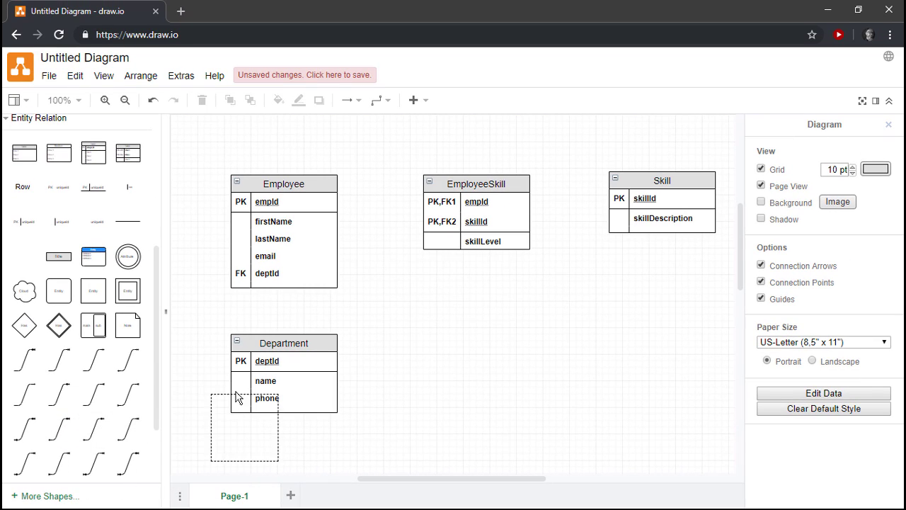
drag(376, 347, 394, 343)
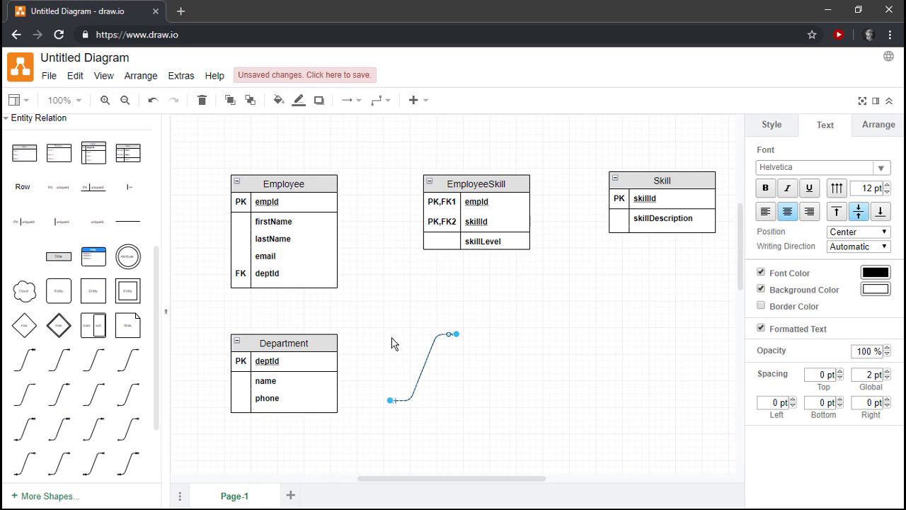
click(482, 384)
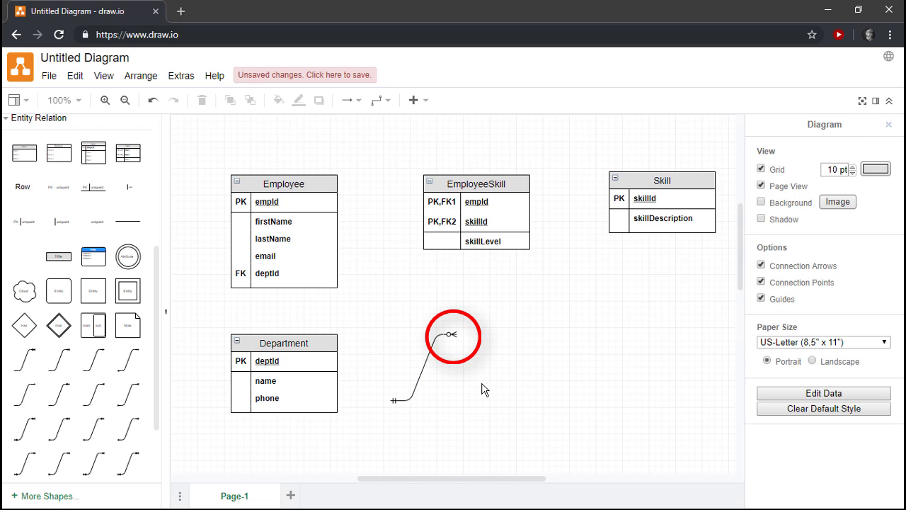
- Set the connector's line end and line start sizes to 10 pt
click(426, 363)
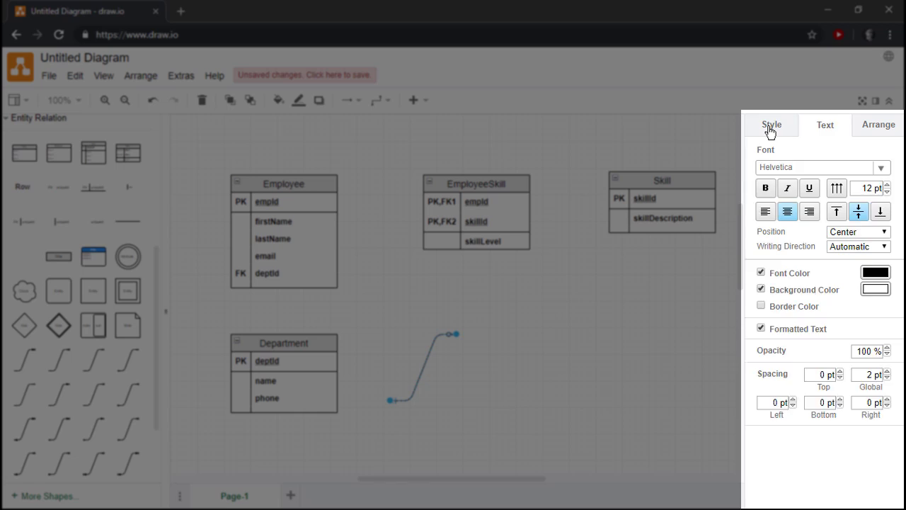
click(769, 131)
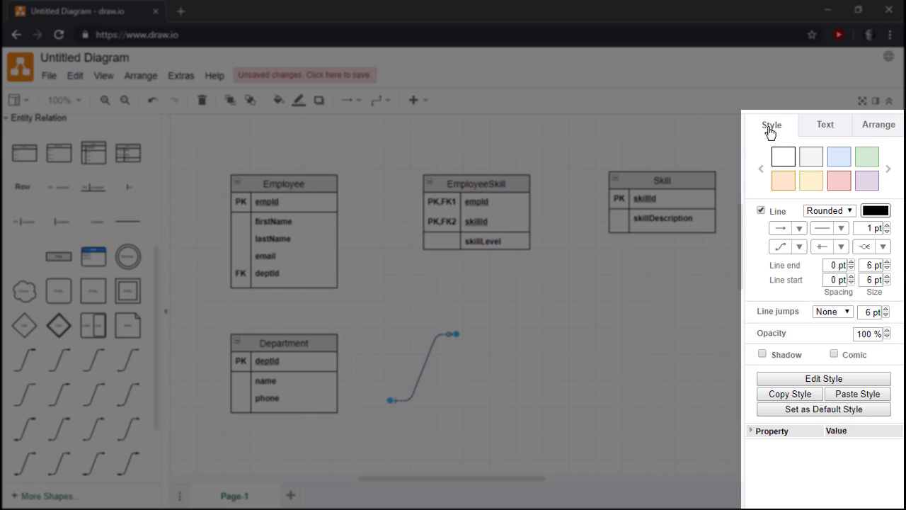
click(886, 262)
click(888, 276)
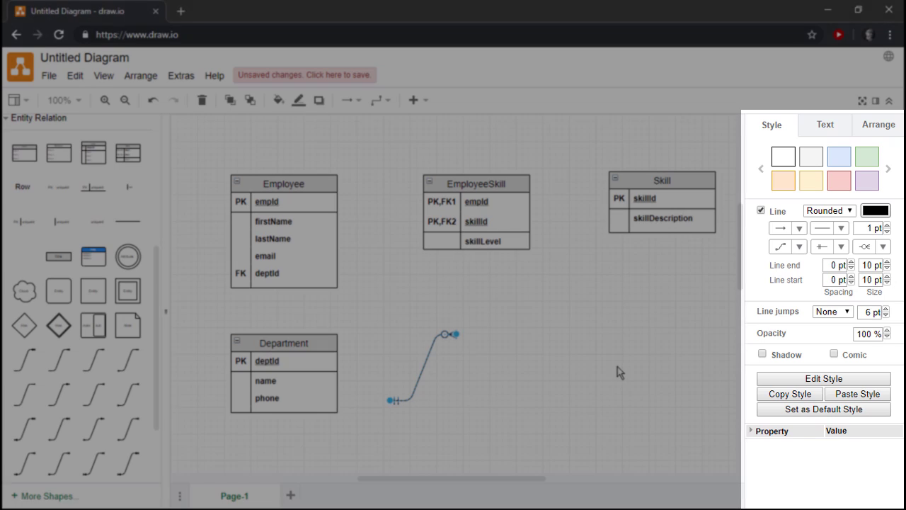
click(607, 361)
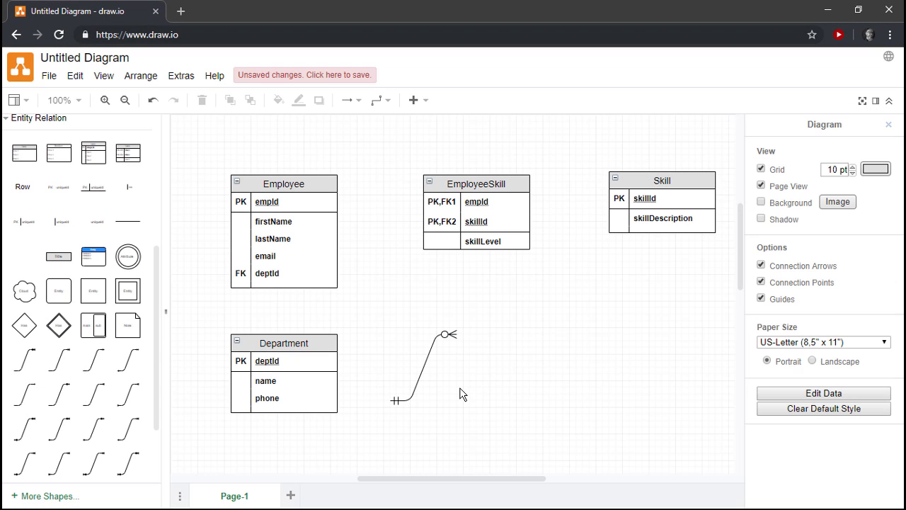
- Examine the line start symbols available for the relationship connector
click(425, 367)
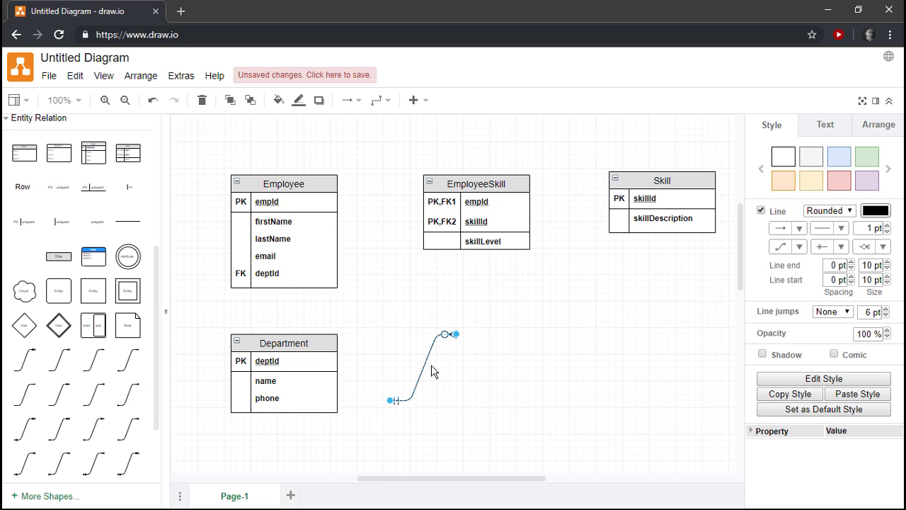
click(842, 247)
drag(836, 258, 836, 342)
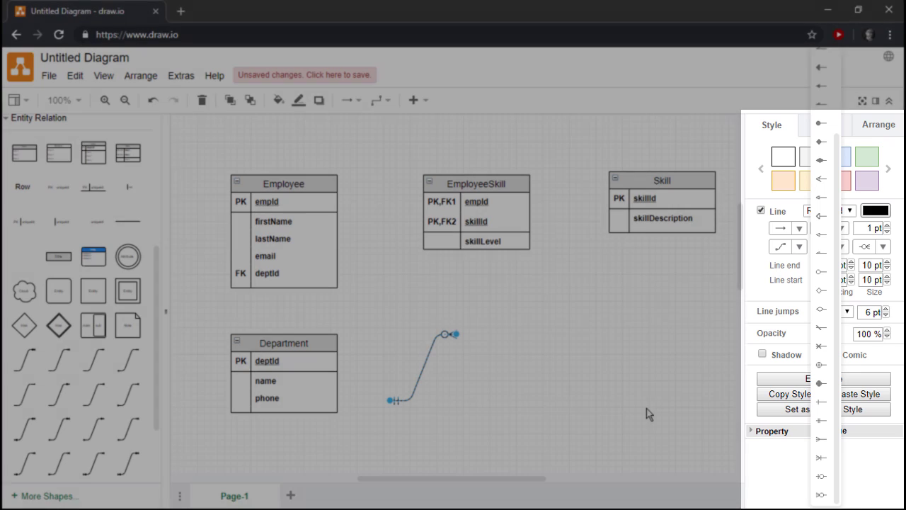
click(647, 412)
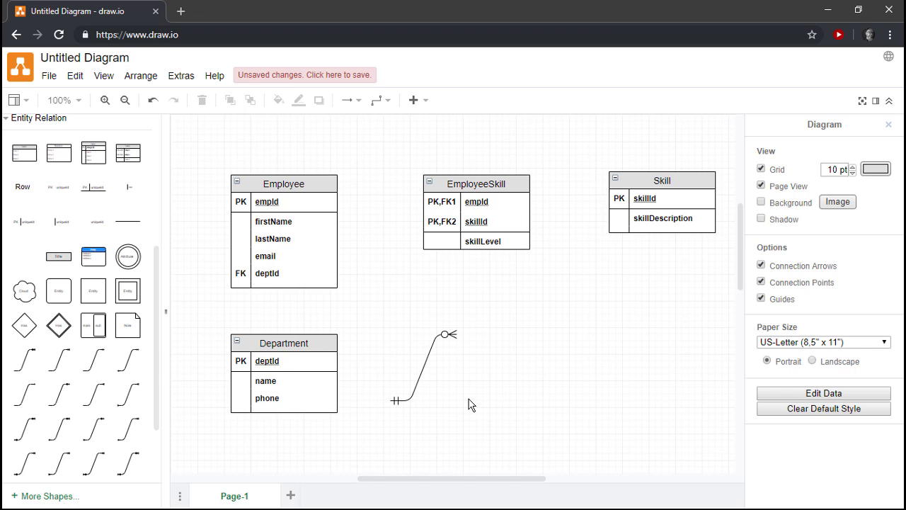
- Attach the connector's mandatory-one end to deptId in Department and its optional-many end to the deptId foreign key in Employee
click(423, 368)
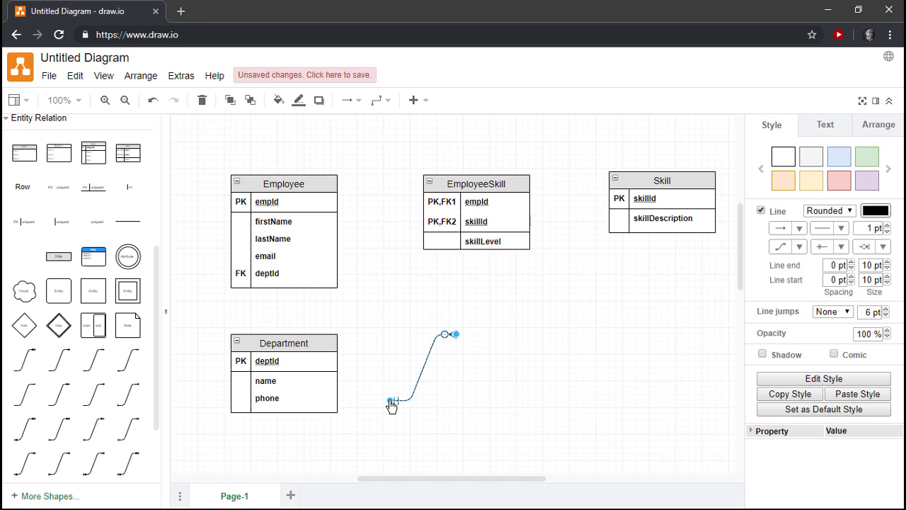
drag(391, 401, 311, 361)
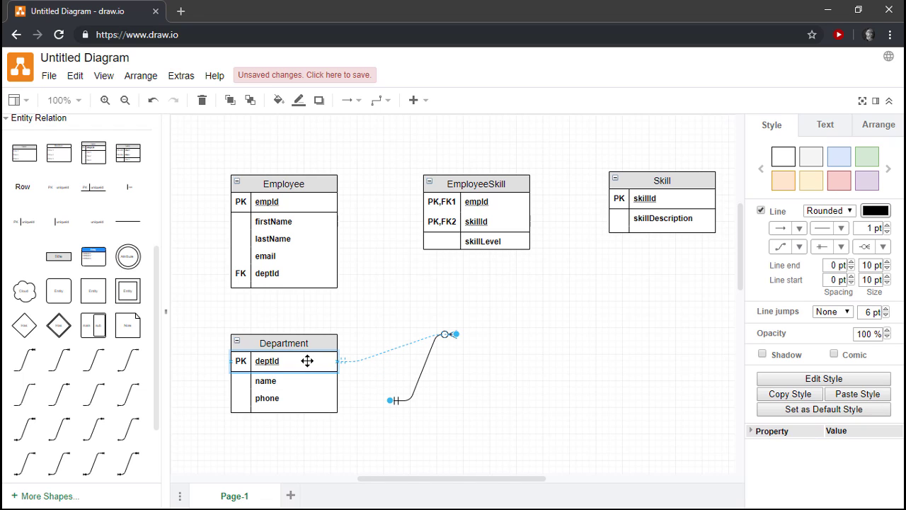
drag(307, 361, 308, 361)
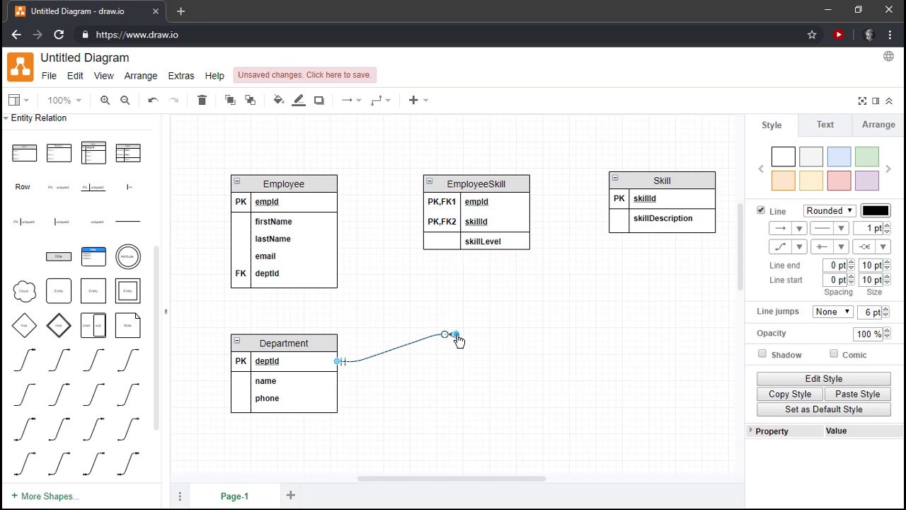
drag(456, 335, 301, 273)
click(407, 318)
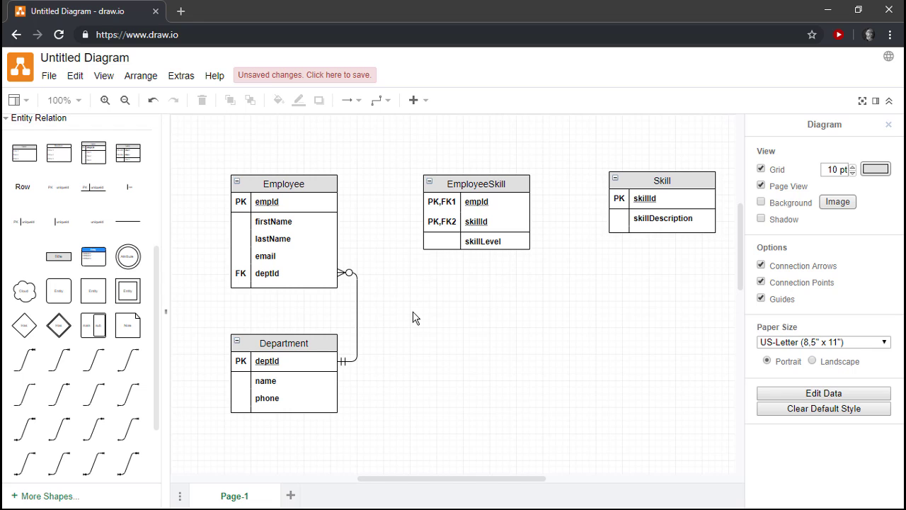
- Copy the relationship connector between Department and Employee and paste three duplicates of it
click(358, 311)
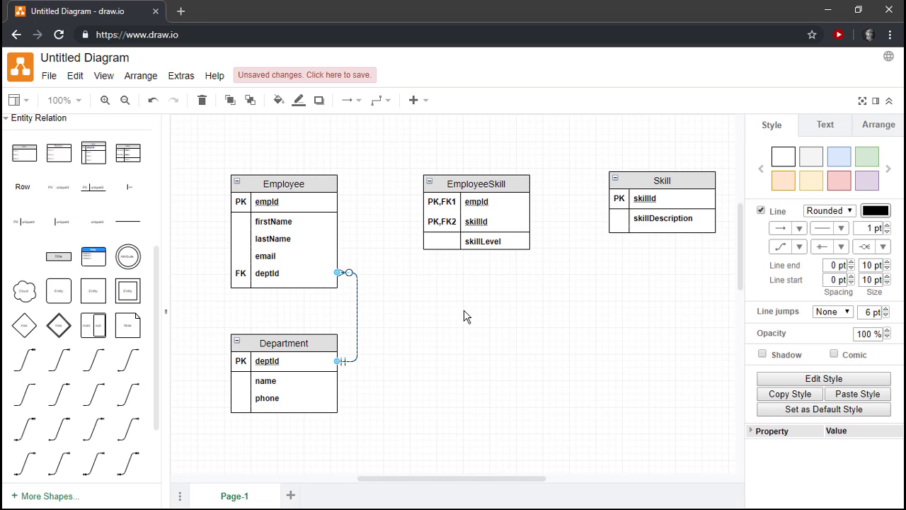
click(75, 77)
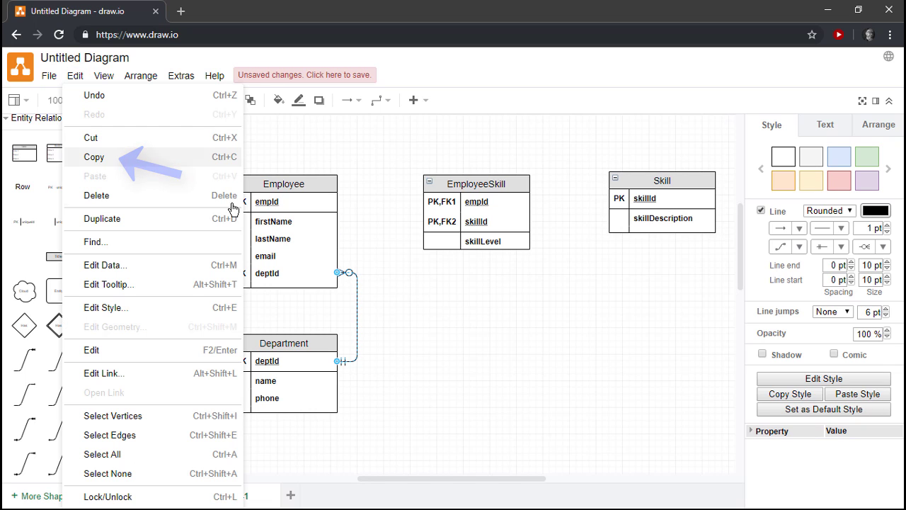
click(376, 292)
right_click(358, 302)
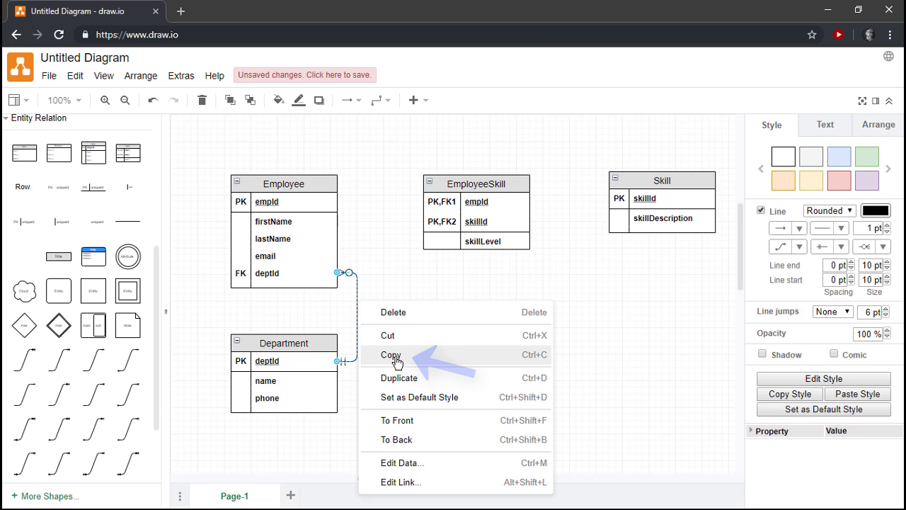
key(ctrl+c)
click(398, 272)
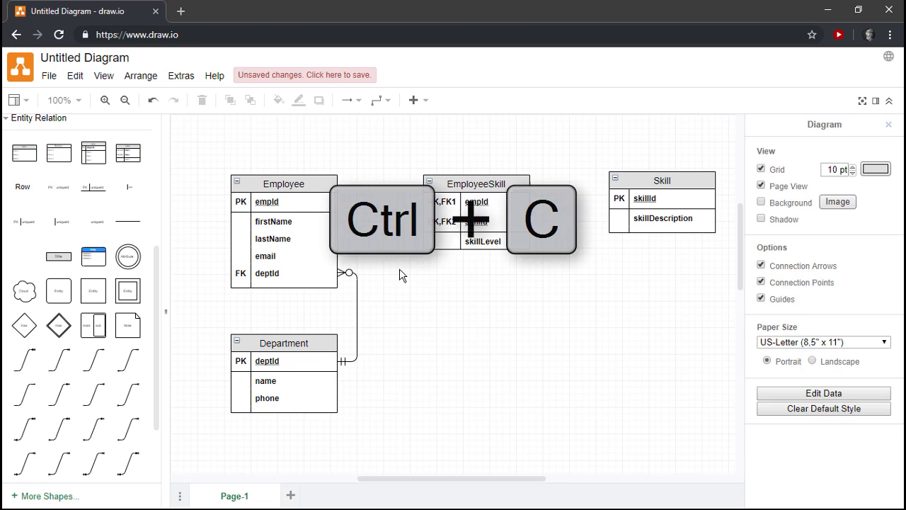
key(ctrl+v)
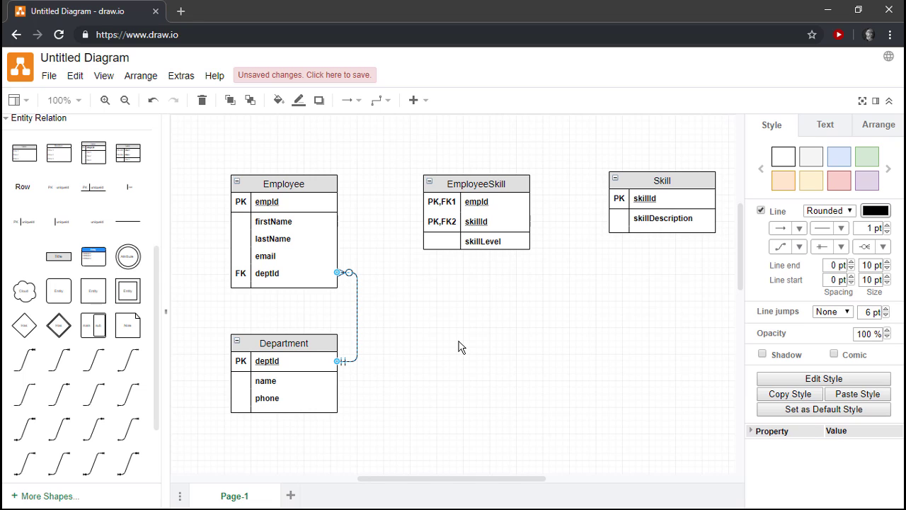
key(ctrl+v)
key(ctrl+v)
key(ctrl+v)
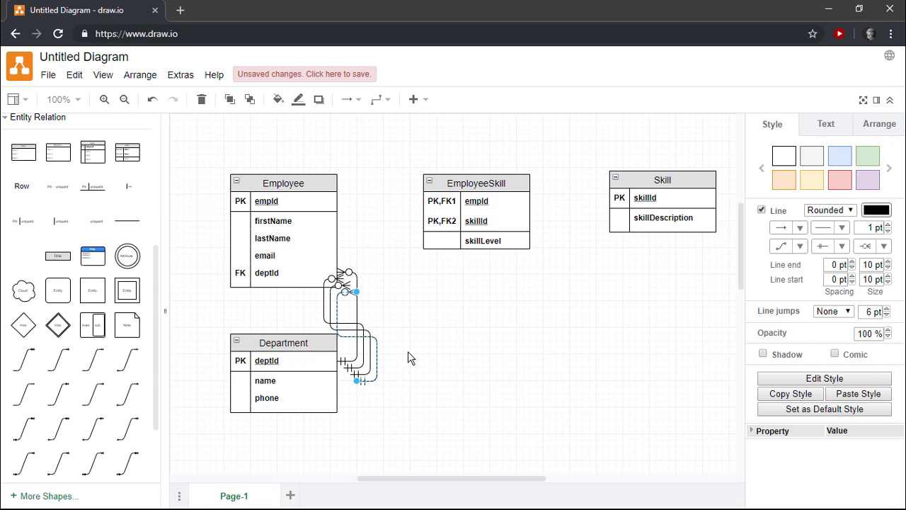
- Remove the surplus connector copy and move the other two apart into the empty area below the EmployeeSkill table
click(408, 358)
drag(370, 356, 503, 353)
drag(361, 344, 442, 345)
click(550, 338)
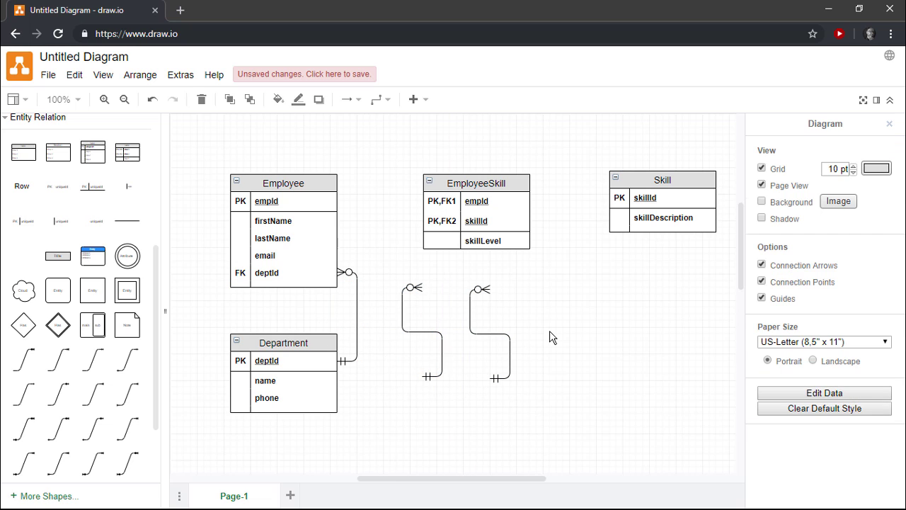
- Attach one copy's mandatory-one end to skillId in Skill and its optional-many end to skillId in EmployeeSkill
click(500, 375)
drag(490, 378, 648, 201)
drag(489, 290, 490, 221)
- Attach the other copy's mandatory-one end to empId in Employee and its optional-many end to empId in EmployeeSkill
click(425, 377)
drag(421, 380, 294, 202)
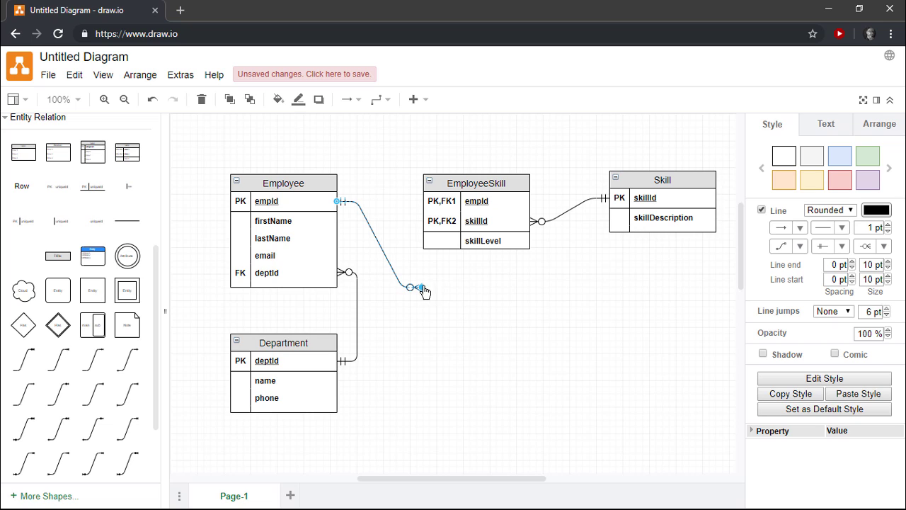
drag(421, 288, 473, 221)
click(508, 301)
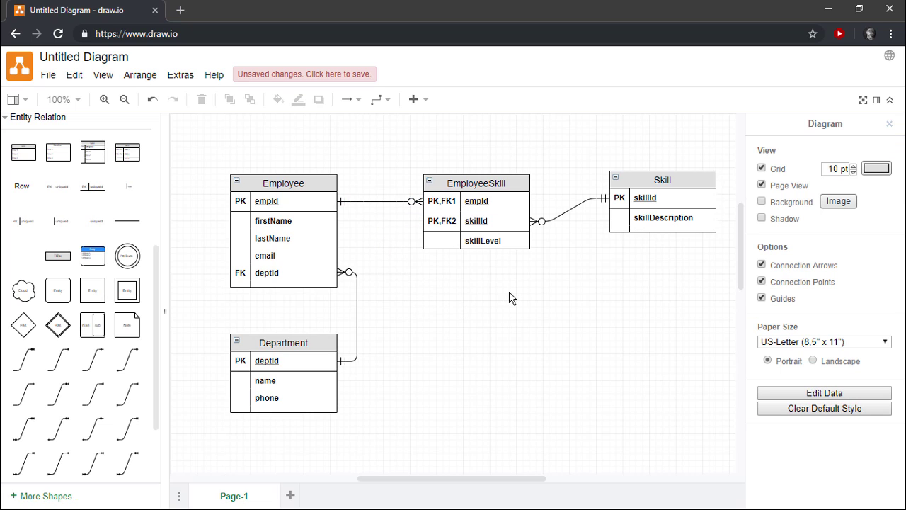
- Give the EmployeeSkill table rounded corners
click(517, 187)
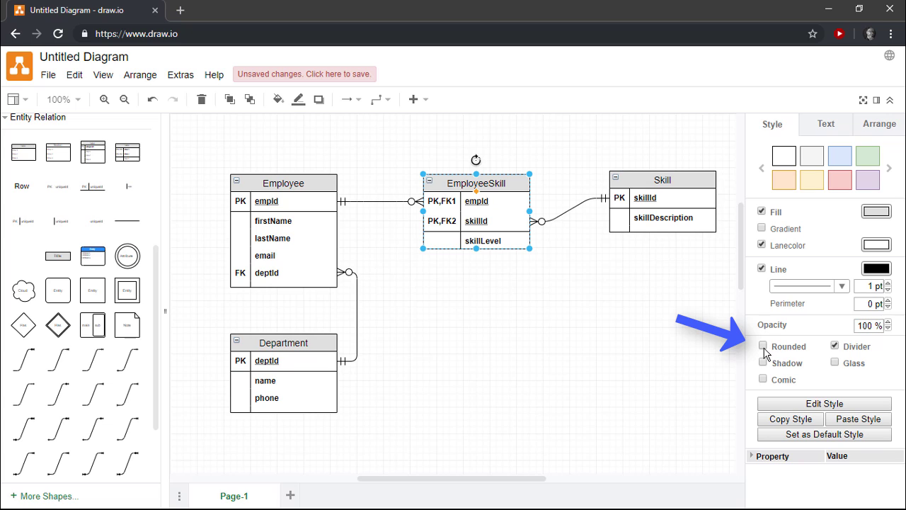
click(764, 347)
click(559, 306)
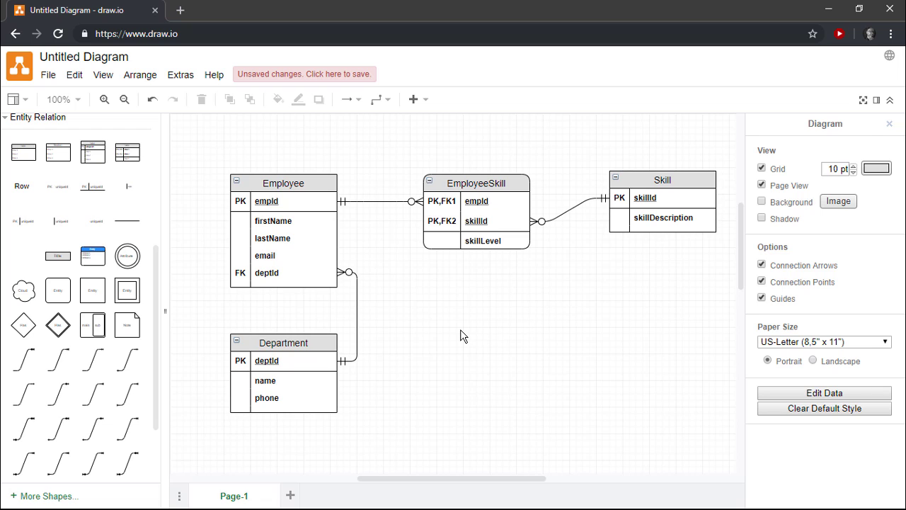
- Change the relationship line between Department and Employee to the Dashed pattern
click(357, 311)
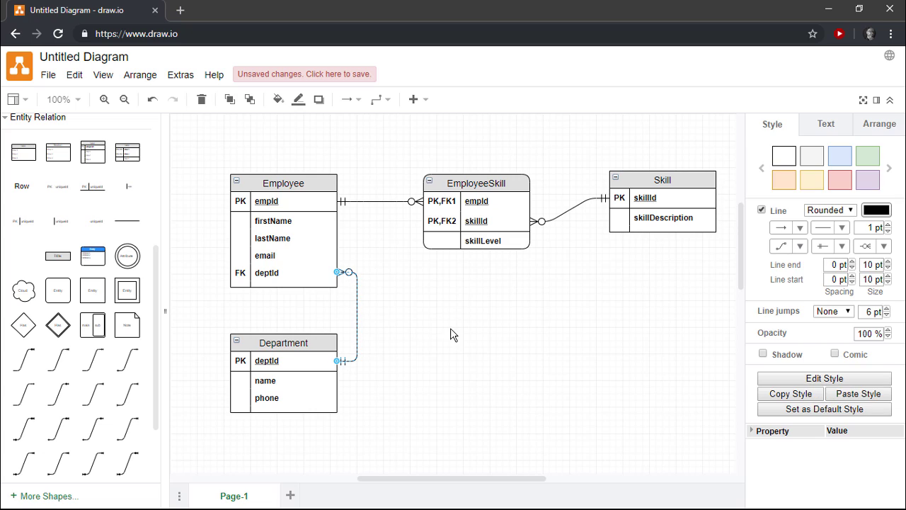
click(702, 328)
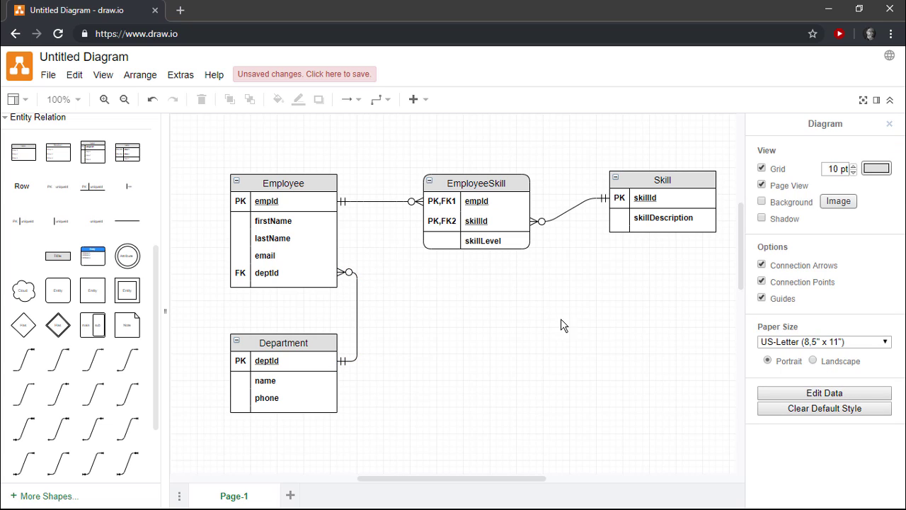
click(358, 314)
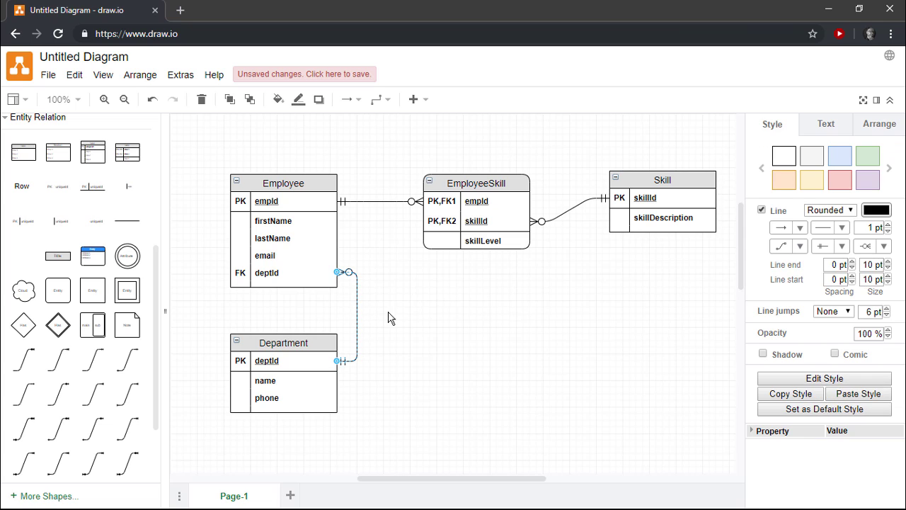
click(844, 234)
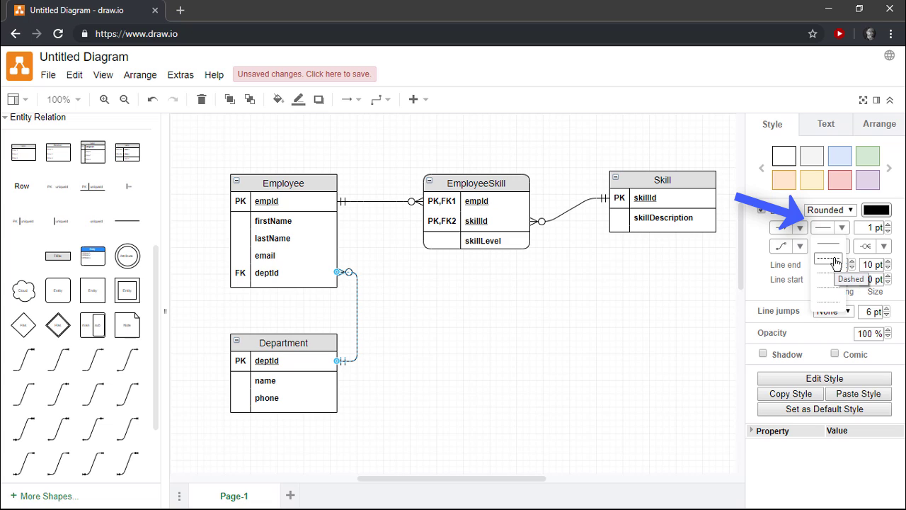
click(836, 260)
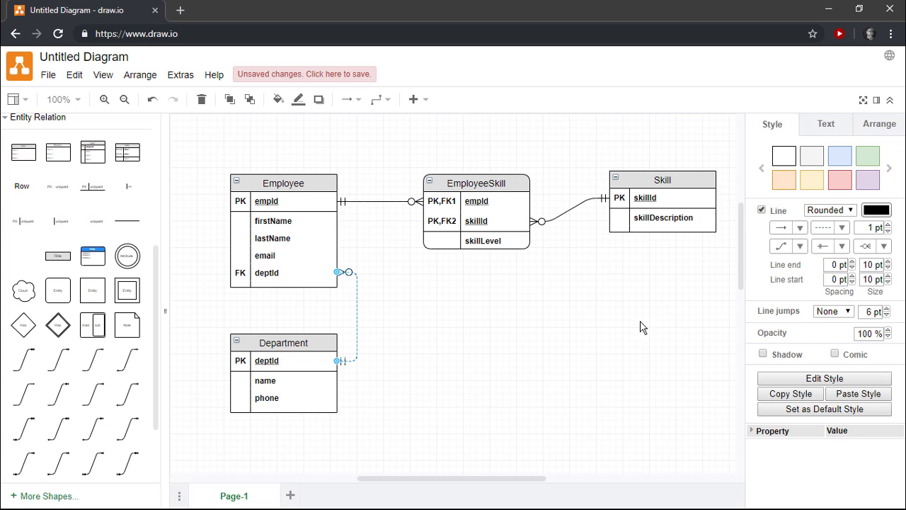
click(524, 349)
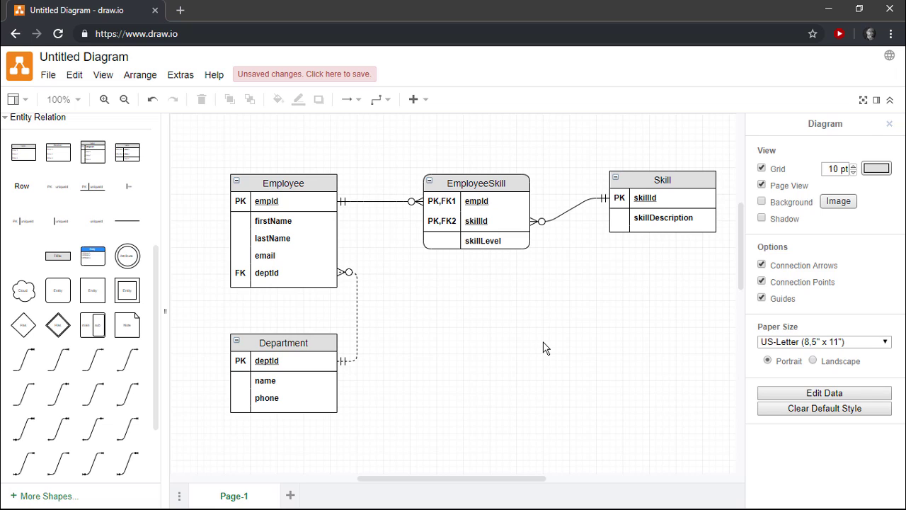
- Examine the storage locations offered for saving the diagram and the file formats available for exporting it
click(55, 83)
click(78, 178)
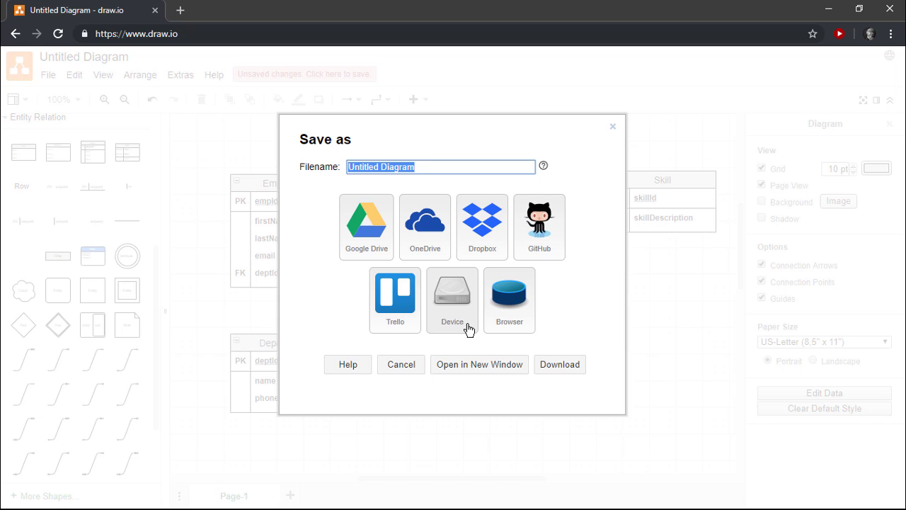
click(613, 128)
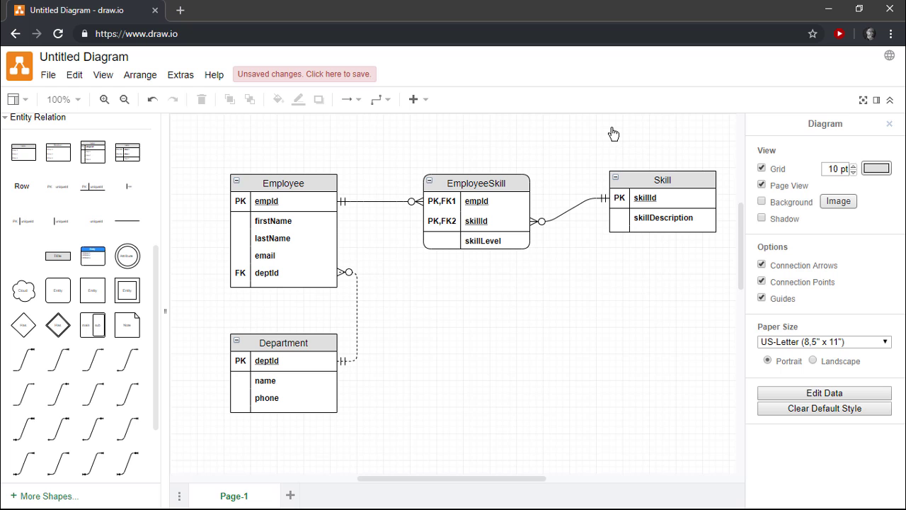
click(47, 81)
mouse_move(104, 266)
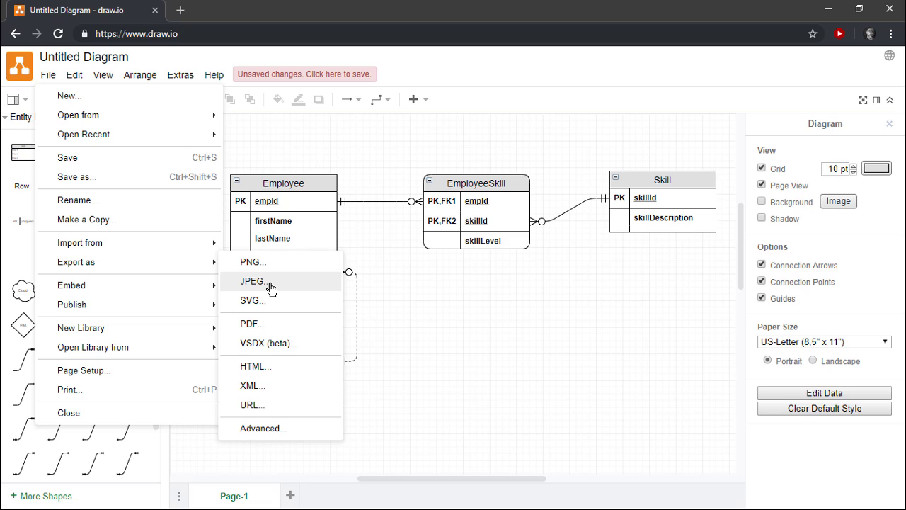
click(479, 314)
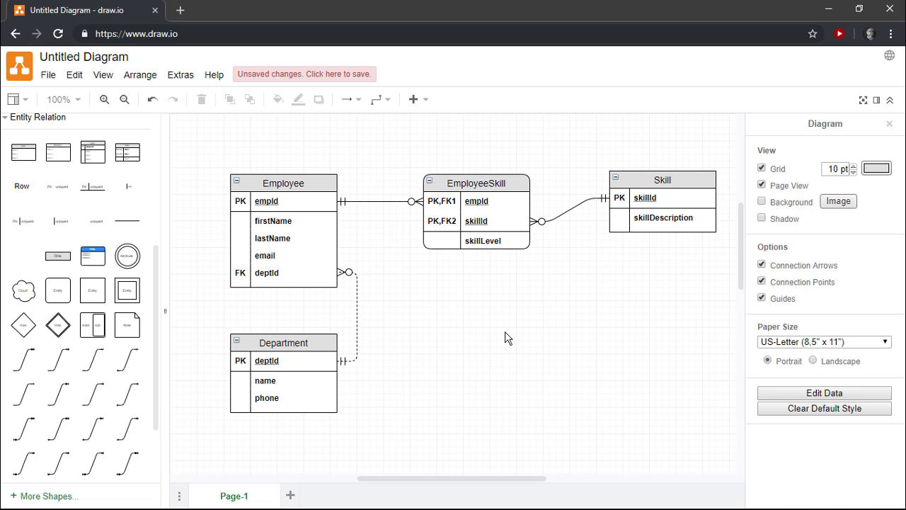